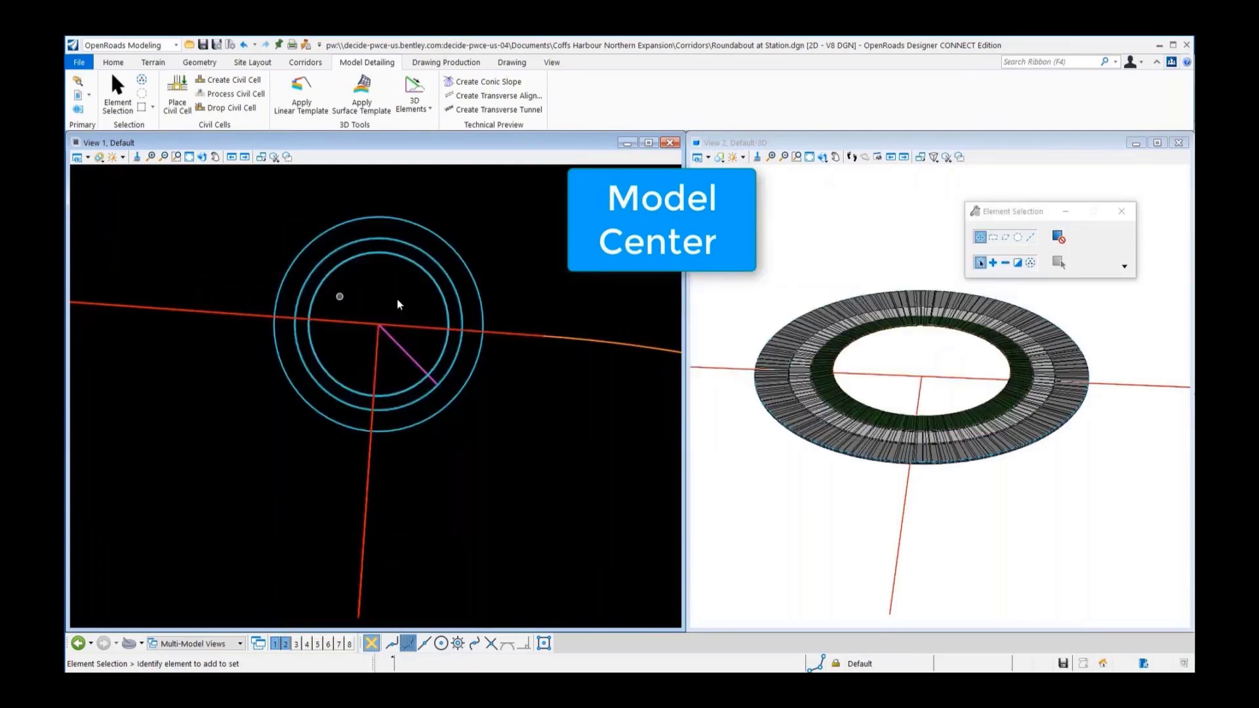
# Step: Edit the offset dimension of the roundabout's apron edge (EP_Apron) to change the apron width
pyautogui.scroll(1, 398, 305)
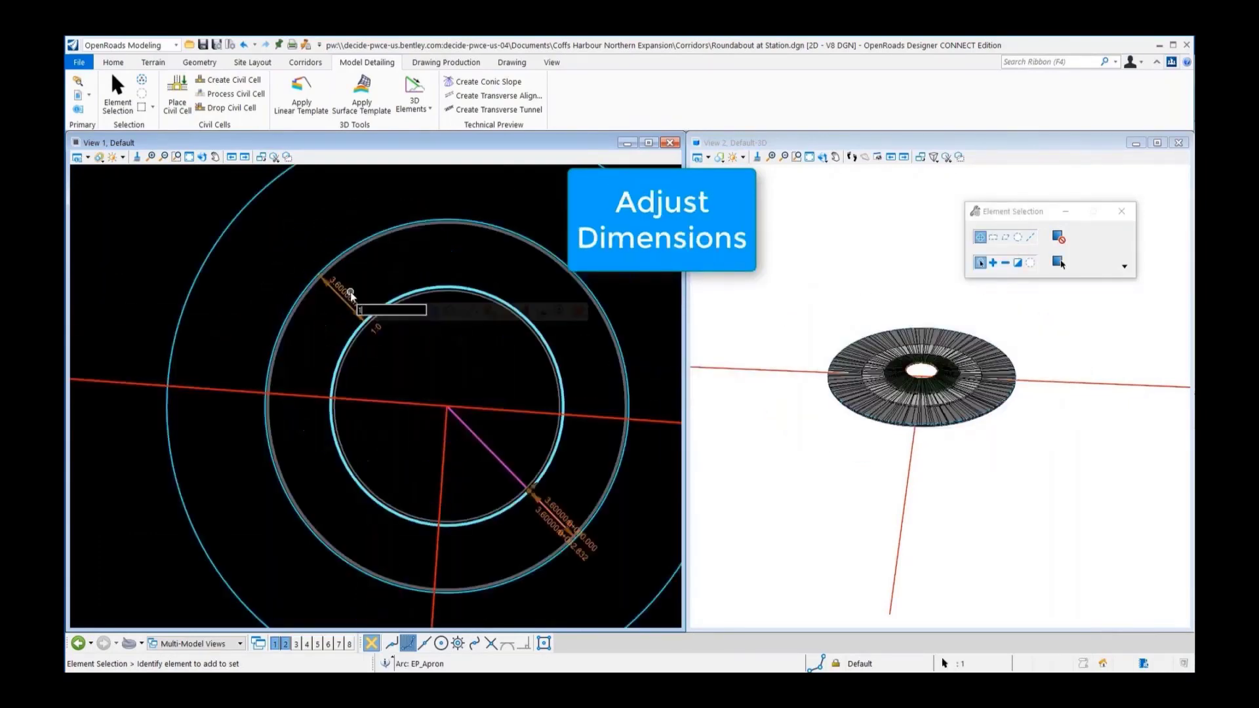
pyautogui.press('Return')
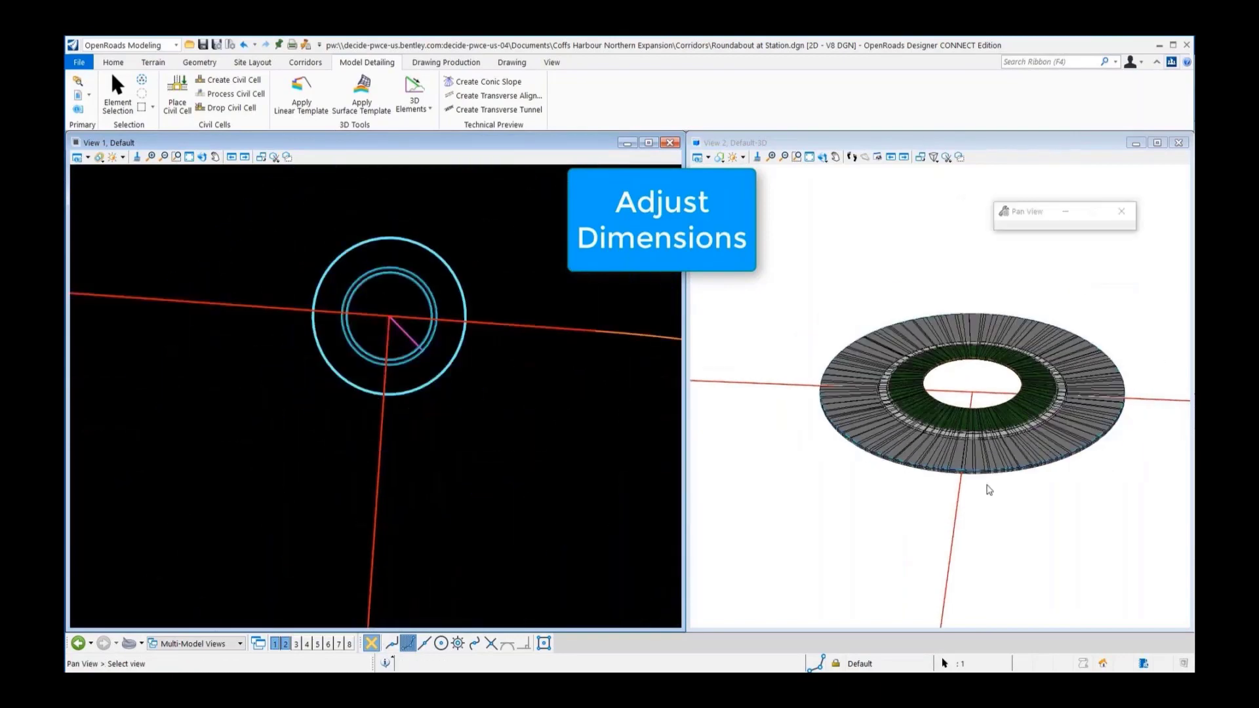
pyautogui.moveTo(986, 485); pyautogui.dragTo(949, 426, button='middle')
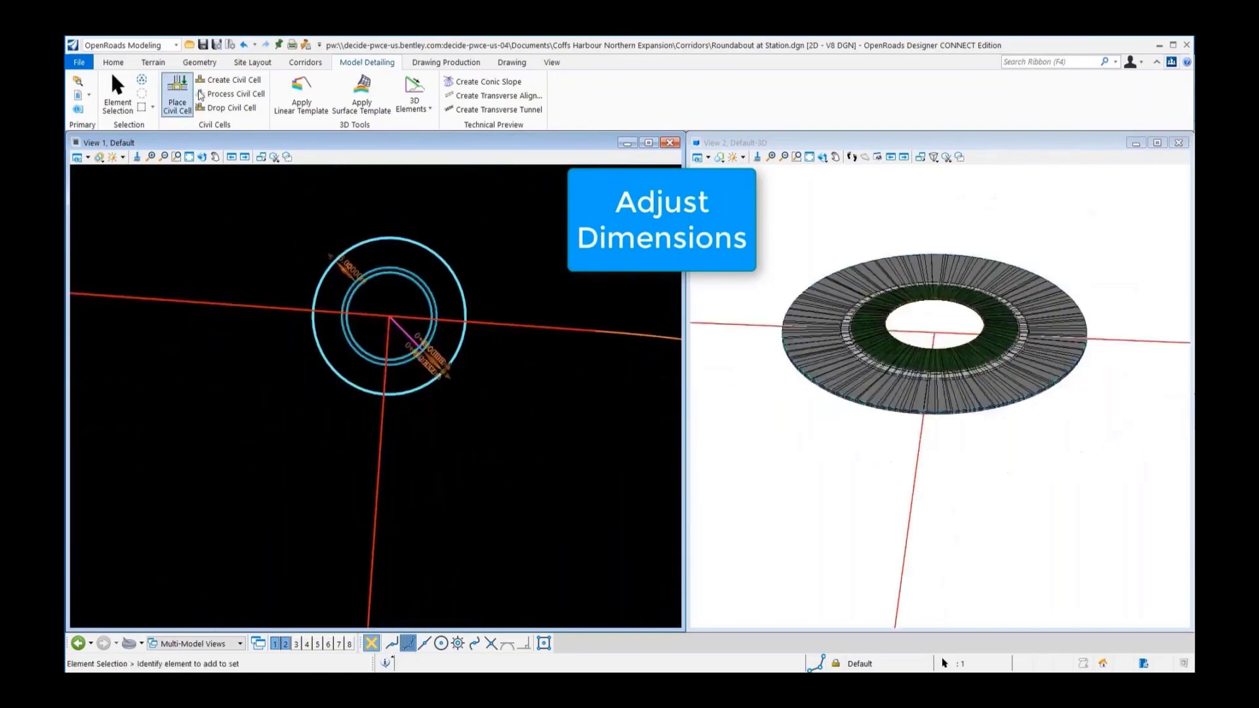
# Step: Place the Approach (Basic) civil cell on the southern leg, referencing the roundabout edges, the approach alignment and its intersection with the outside edge
pyautogui.click(181, 93)
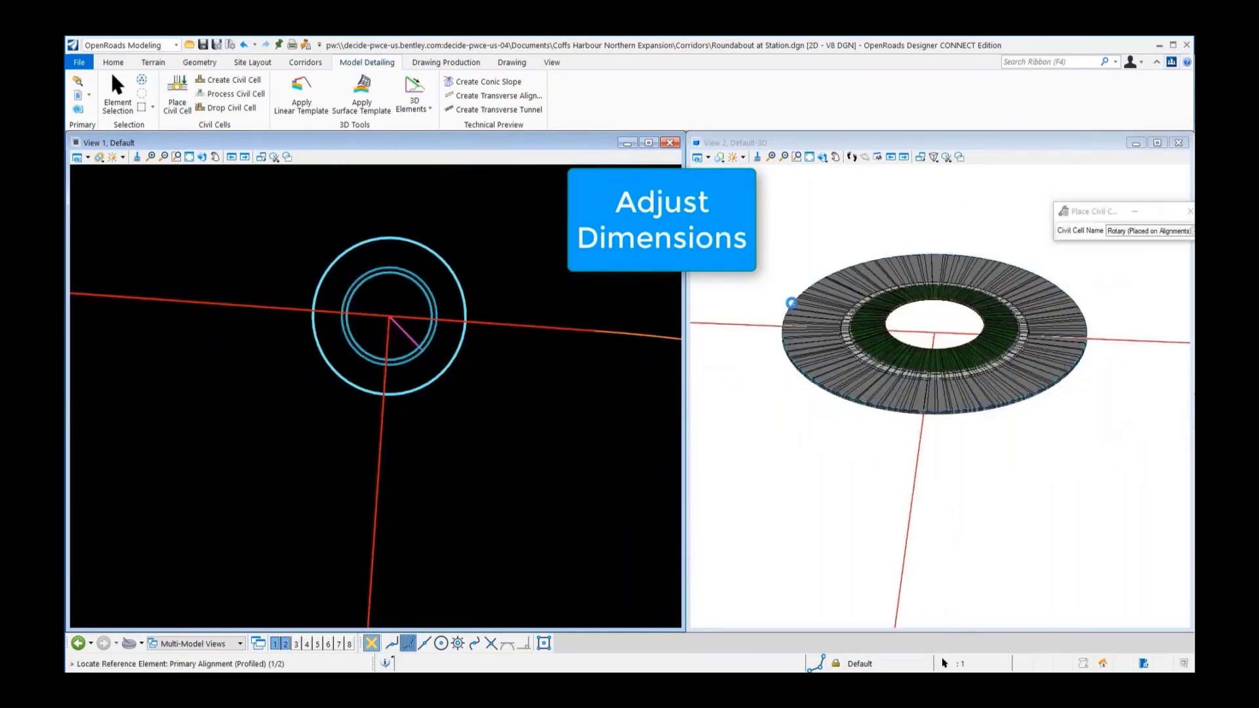
pyautogui.moveTo(1101, 209); pyautogui.dragTo(947, 200)
pyautogui.click(1042, 216)
pyautogui.doubleClick(499, 429)
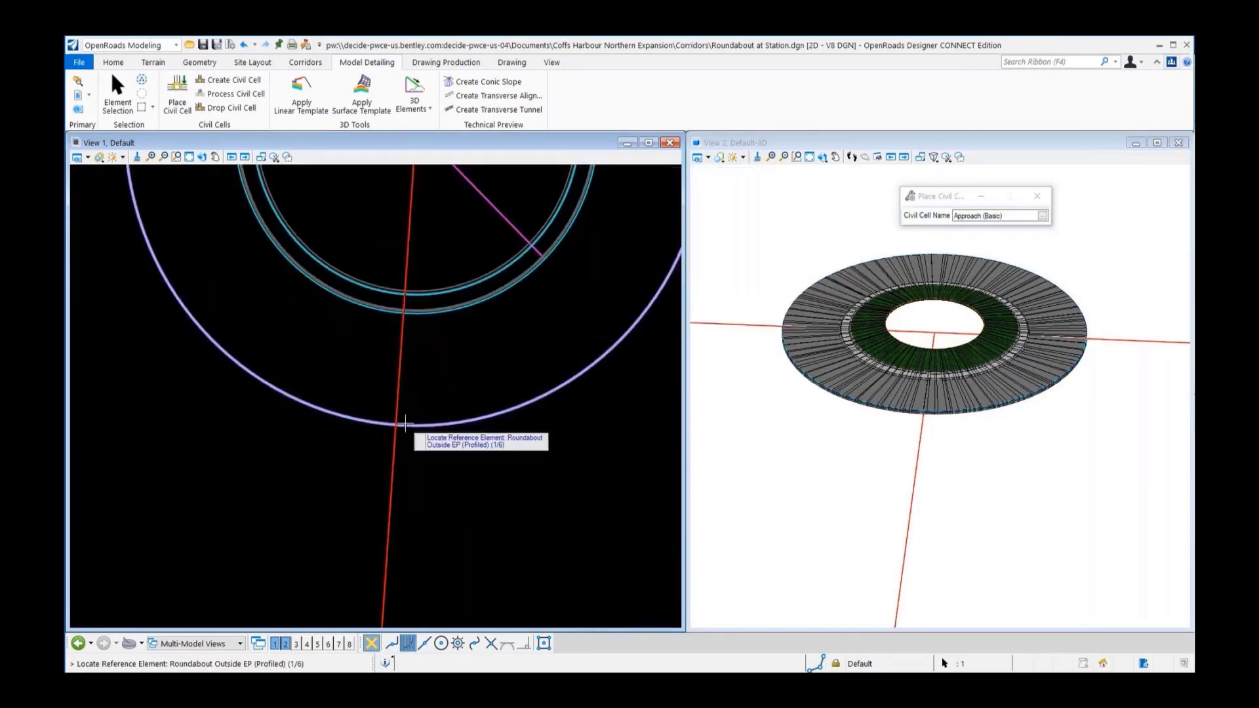
pyautogui.click(406, 424)
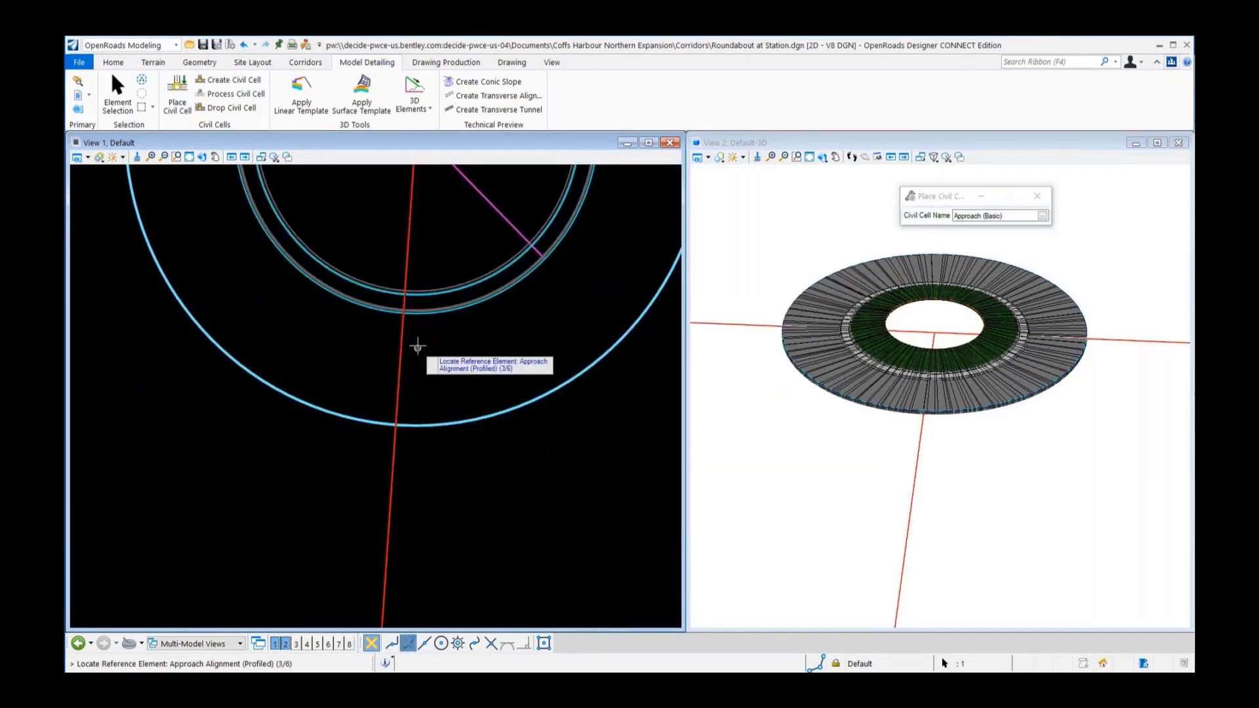
pyautogui.click(388, 528)
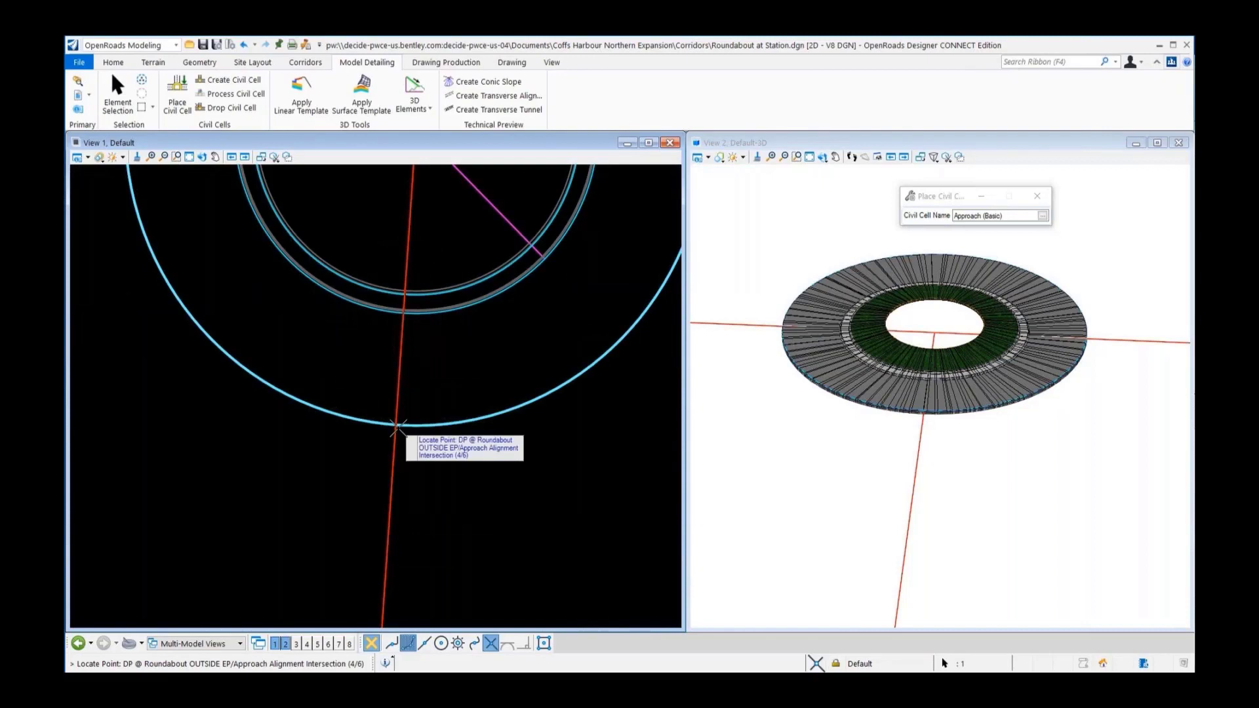
pyautogui.click(397, 427)
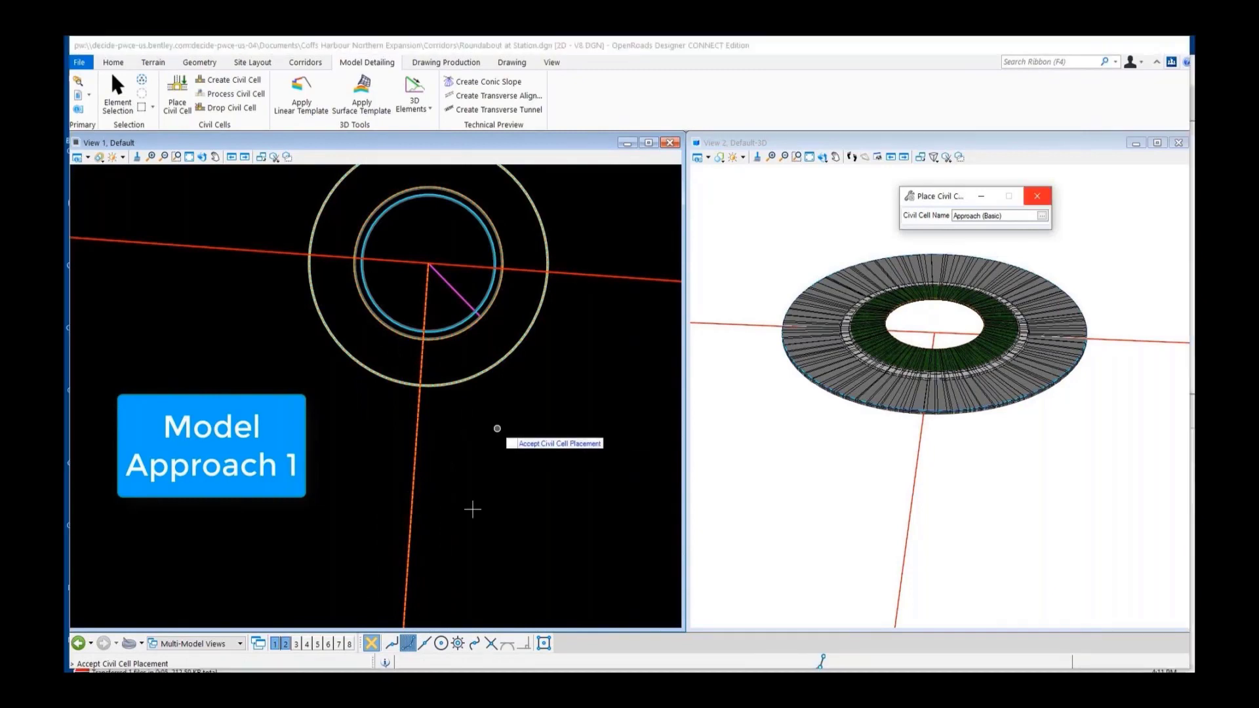
pyautogui.press('Escape')
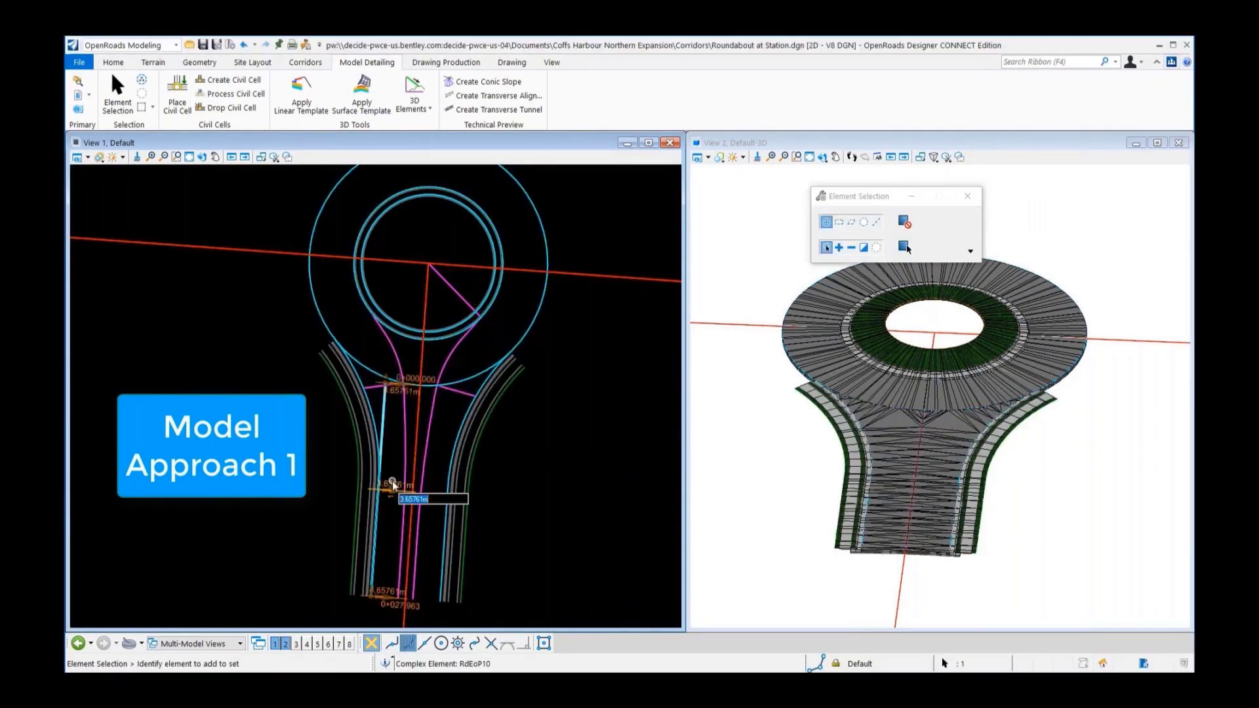
# Step: Set the offsets of the southern approach's pavement edges from the centreline to 3.5 m
pyautogui.click(396, 478)
pyautogui.click(395, 478)
pyautogui.write('3.5')
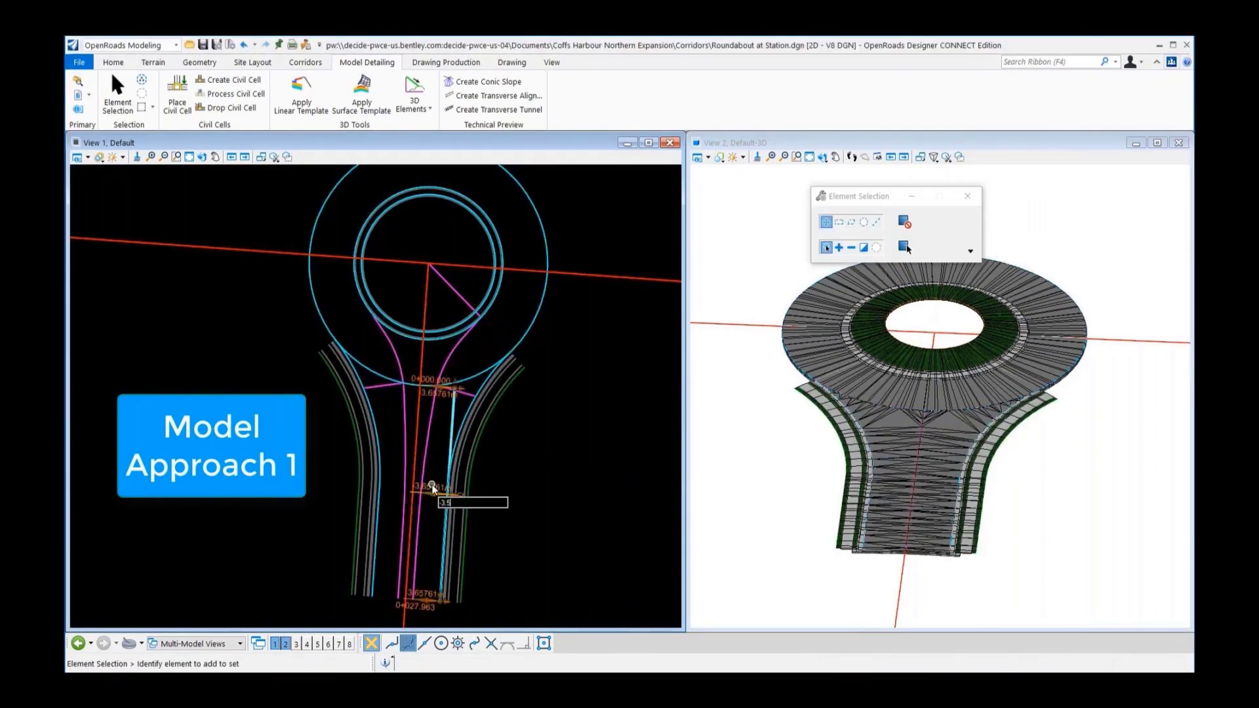
pyautogui.press('Return')
# Step: Place the Approach (Basic) civil cell on the eastern leg at the alignment's intersection with the roundabout's outside edge, skipping the alternatives
pyautogui.scroll(2, 423, 545)
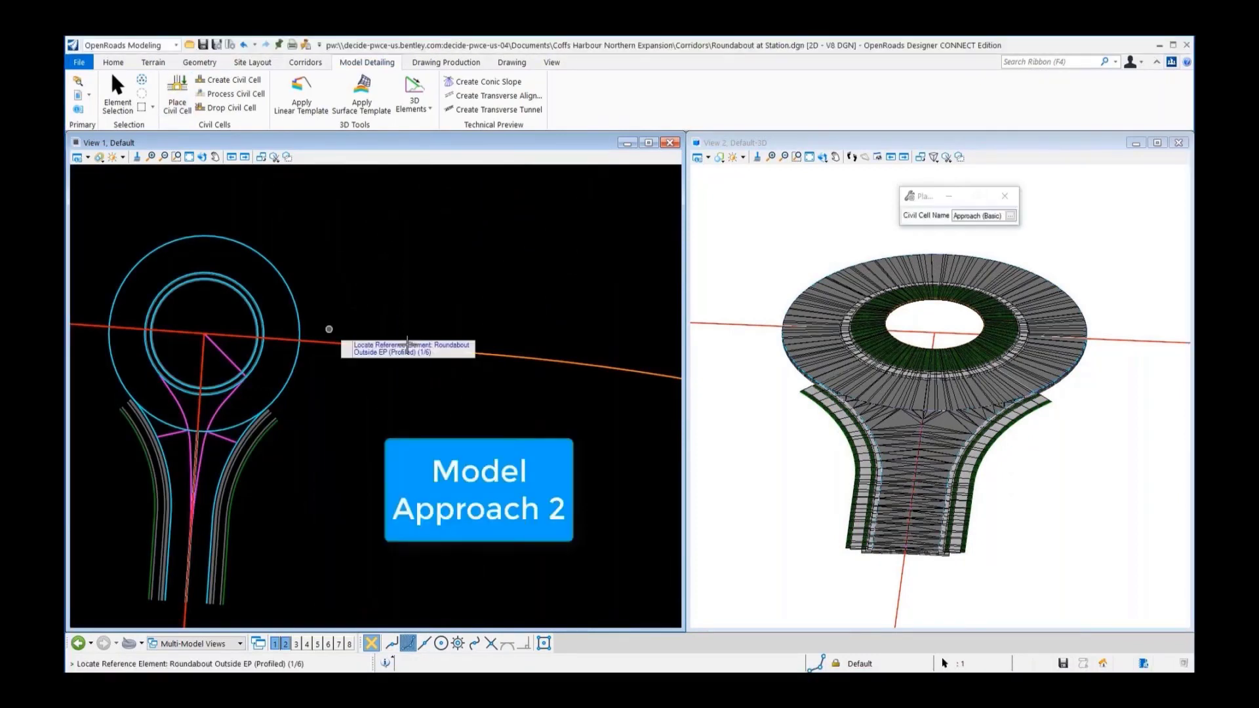
pyautogui.scroll(3, 289, 338)
pyautogui.click(260, 341)
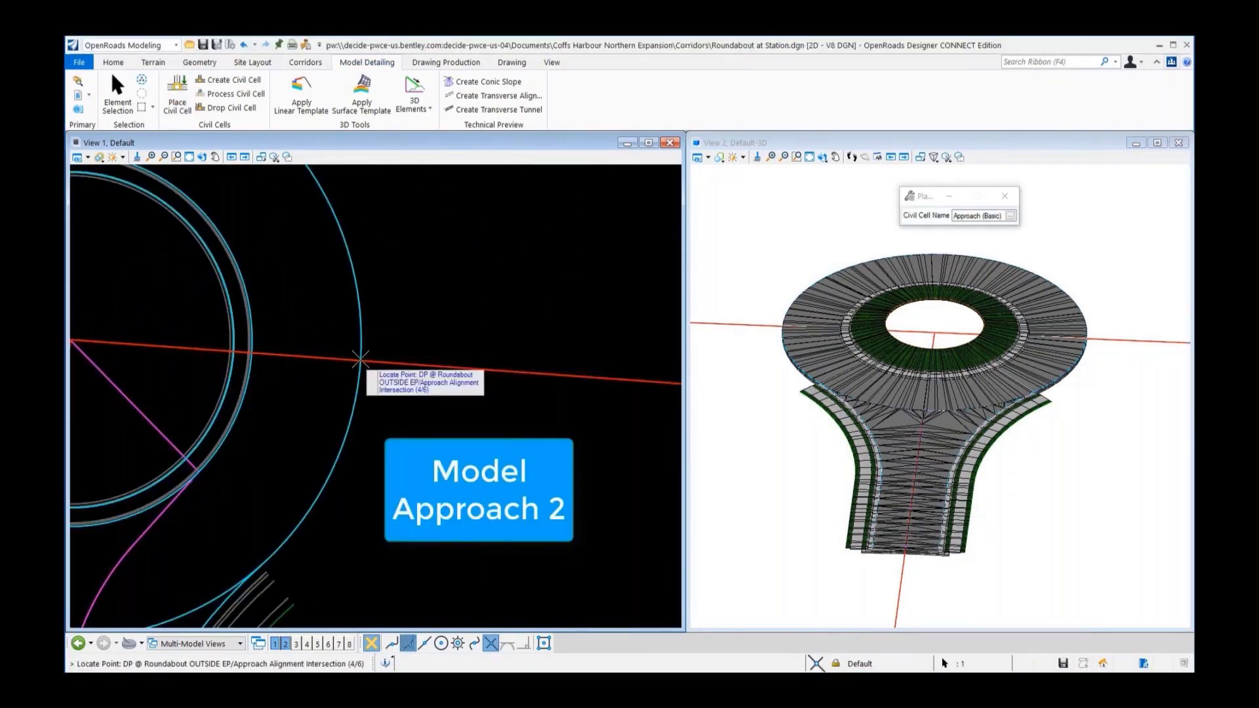
pyautogui.click(360, 359)
pyautogui.click(241, 319)
pyautogui.scroll(-4, 321, 313)
pyautogui.click(417, 372)
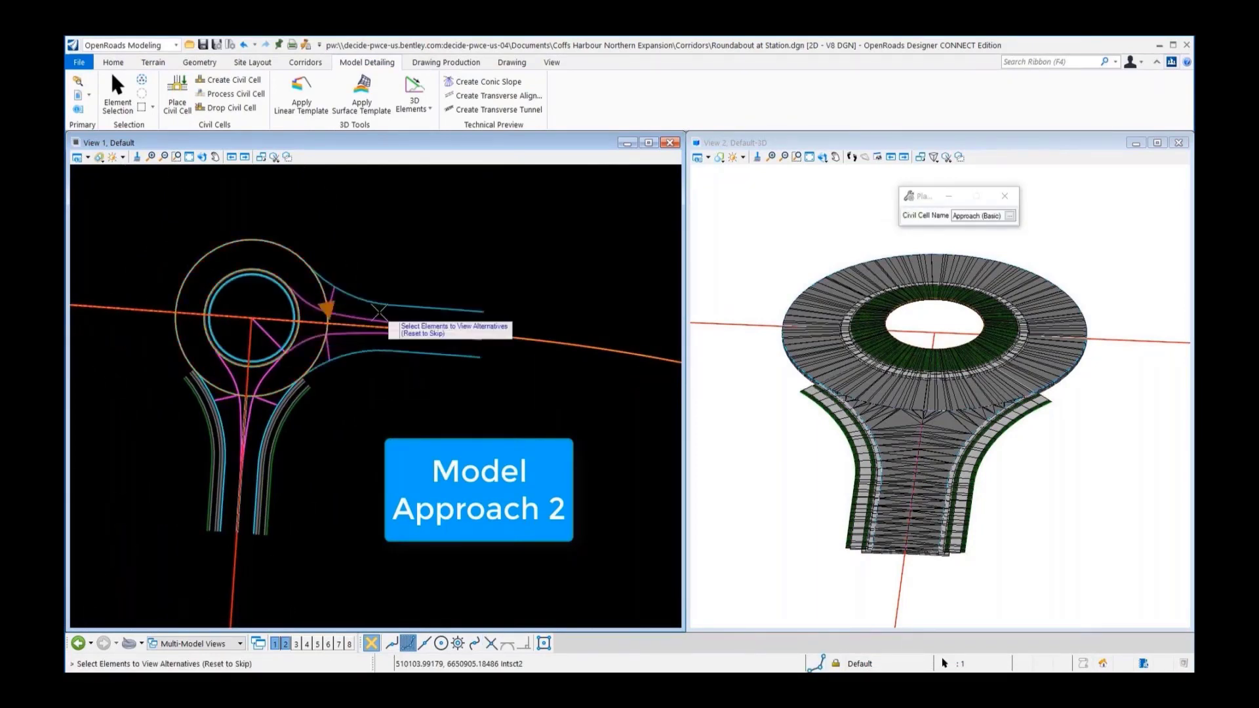
pyautogui.rightClick(422, 413)
pyautogui.rightClick(423, 413)
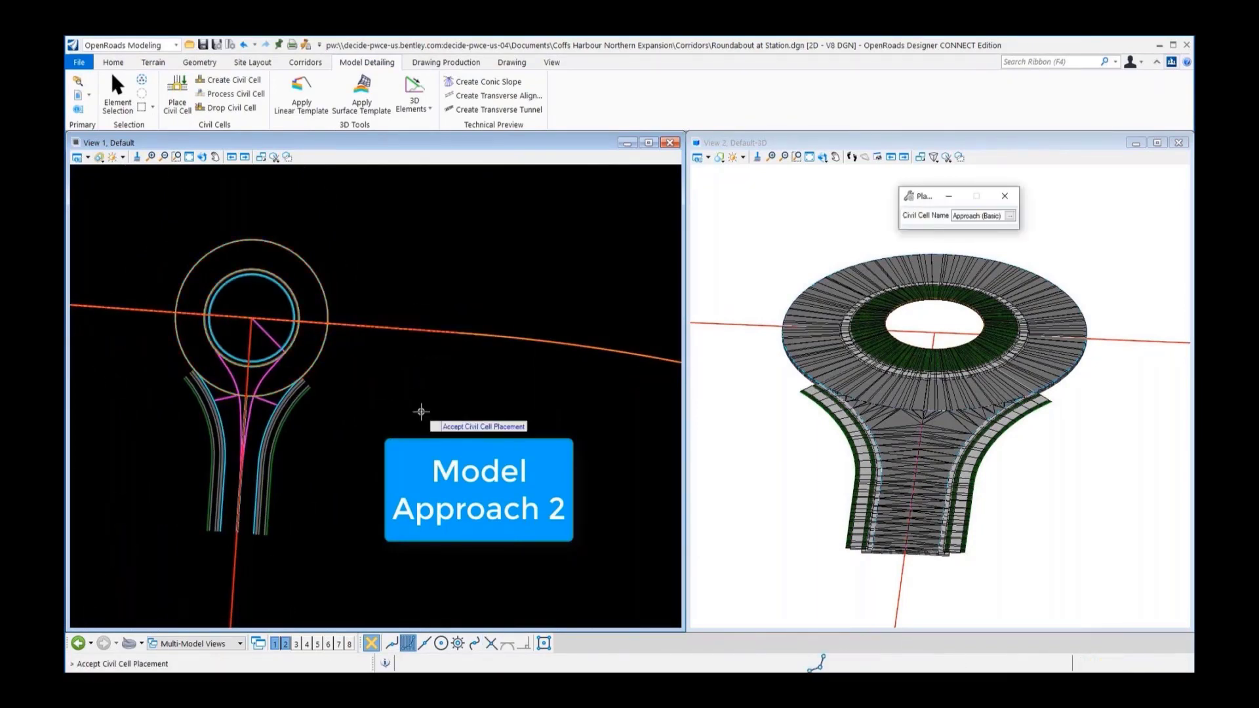
pyautogui.click(422, 412)
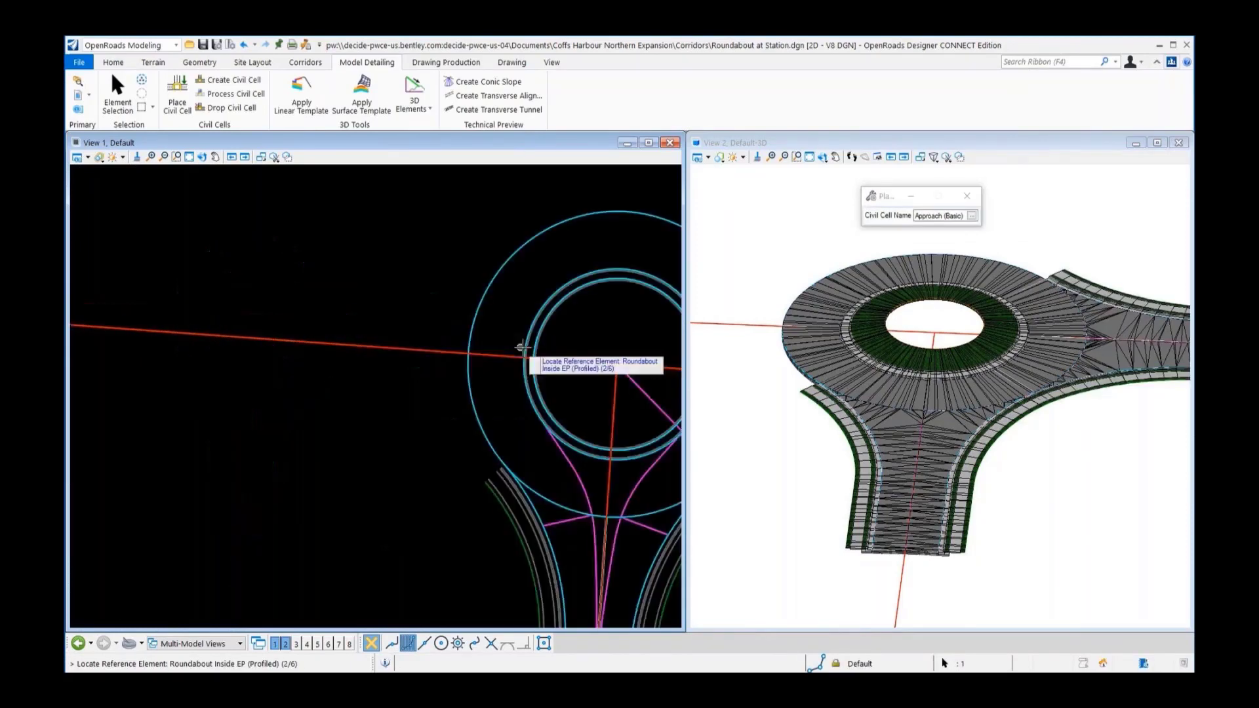
# Step: Place the Approach (Basic) civil cell on the western leg at the alignment's intersection with the roundabout's outside edge, skipping the alternatives
pyautogui.click(523, 348)
pyautogui.scroll(2, 525, 347)
pyautogui.click(464, 351)
pyautogui.scroll(-1, 402, 357)
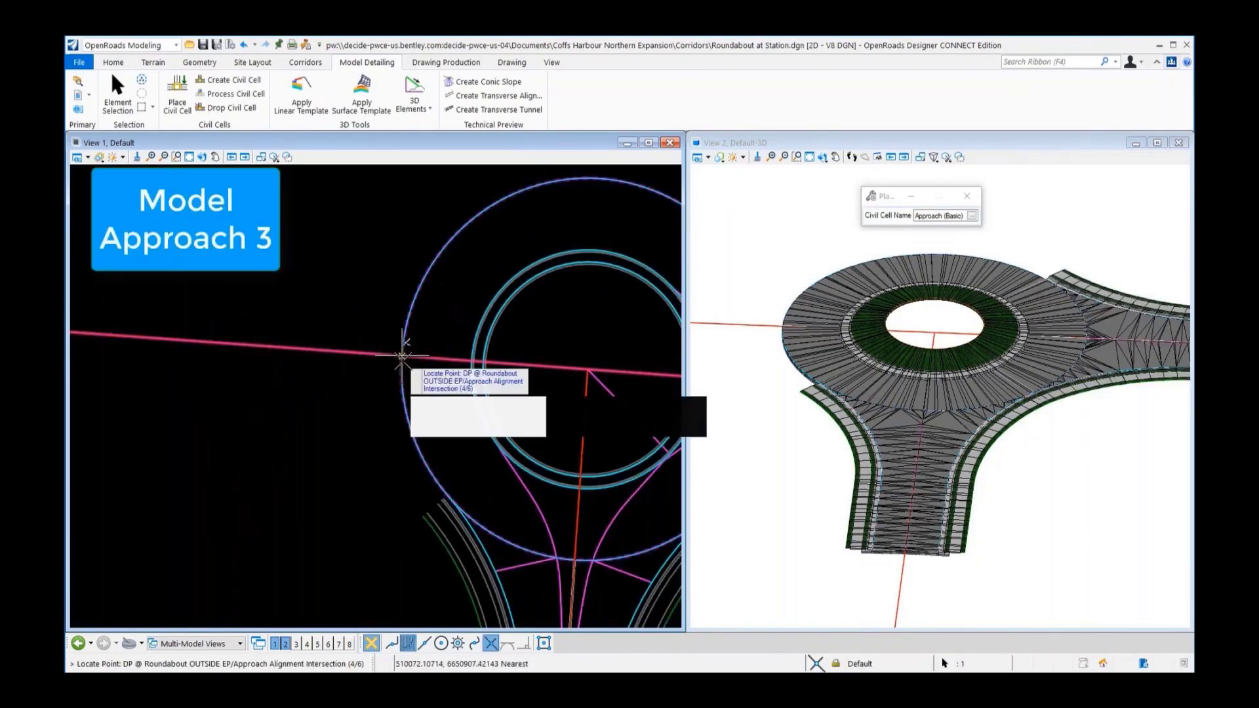
pyautogui.click(403, 358)
pyautogui.click(257, 347)
pyautogui.scroll(-3, 180, 321)
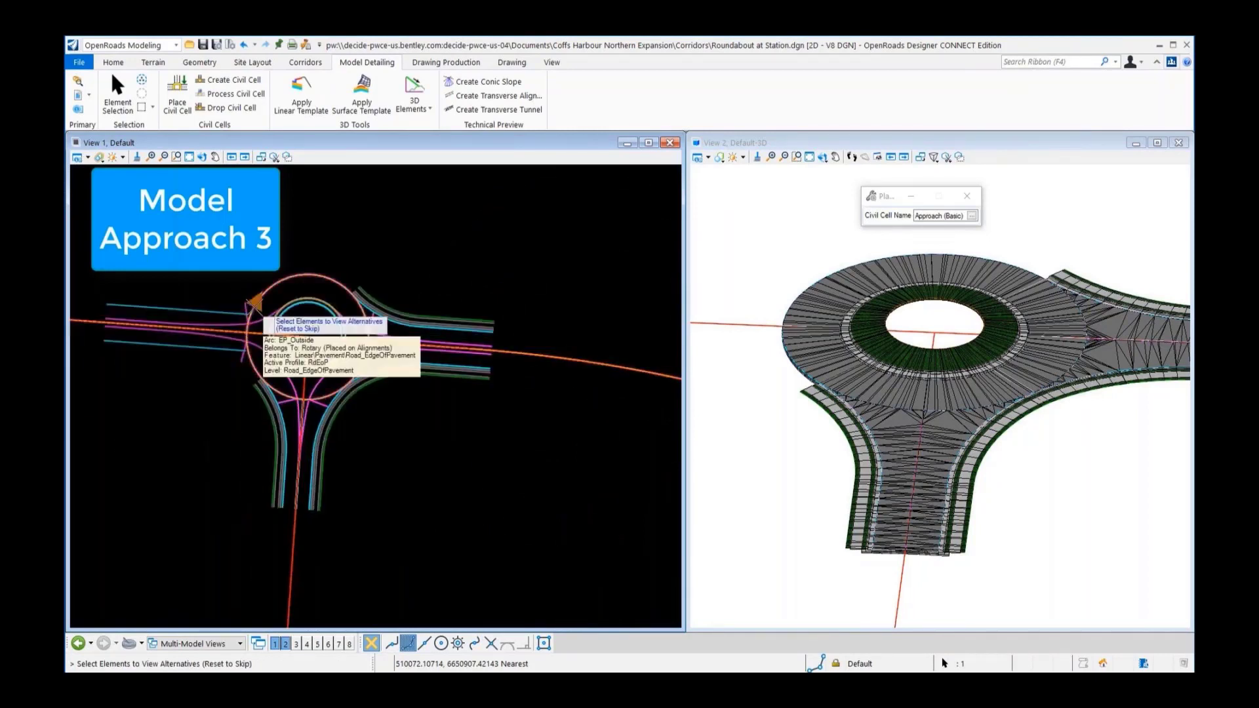
pyautogui.rightClick(184, 379)
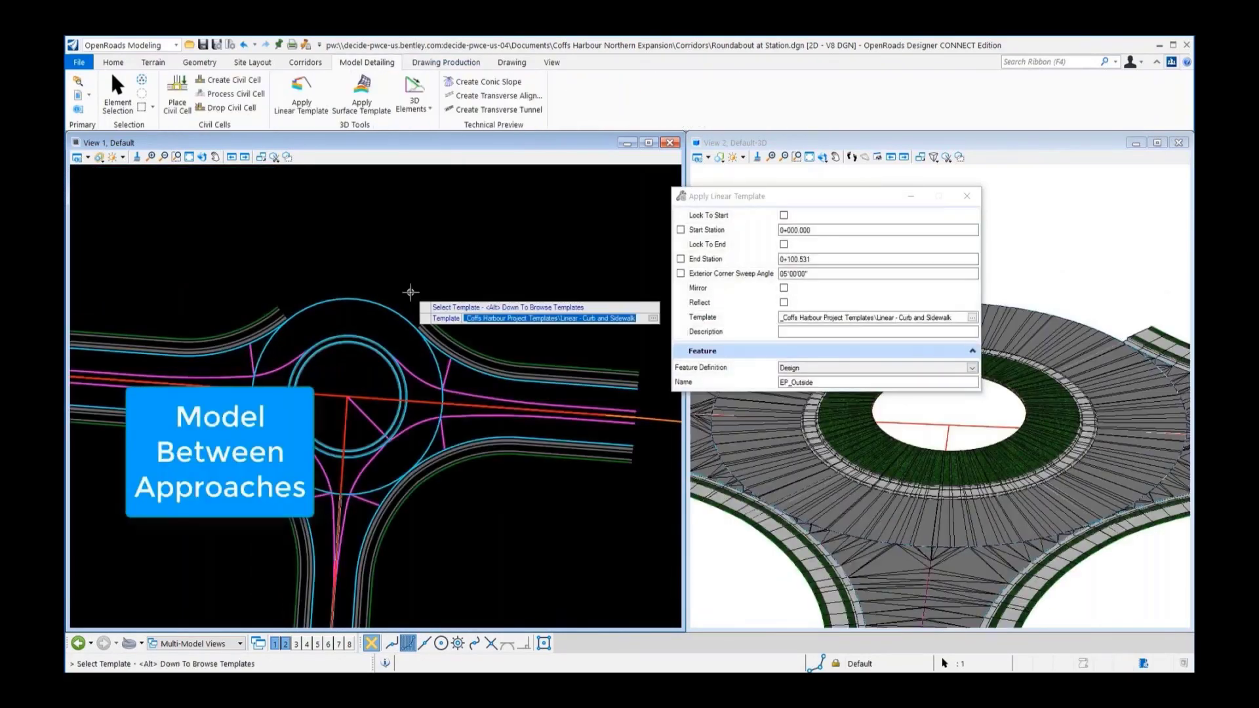
# Step: Apply the Linear - Curb and Sidewalk template to the roundabout's outside edge between the western and eastern approaches, from 0+052.045 to 0+075.860
pyautogui.hotkey('alt', 'Down')
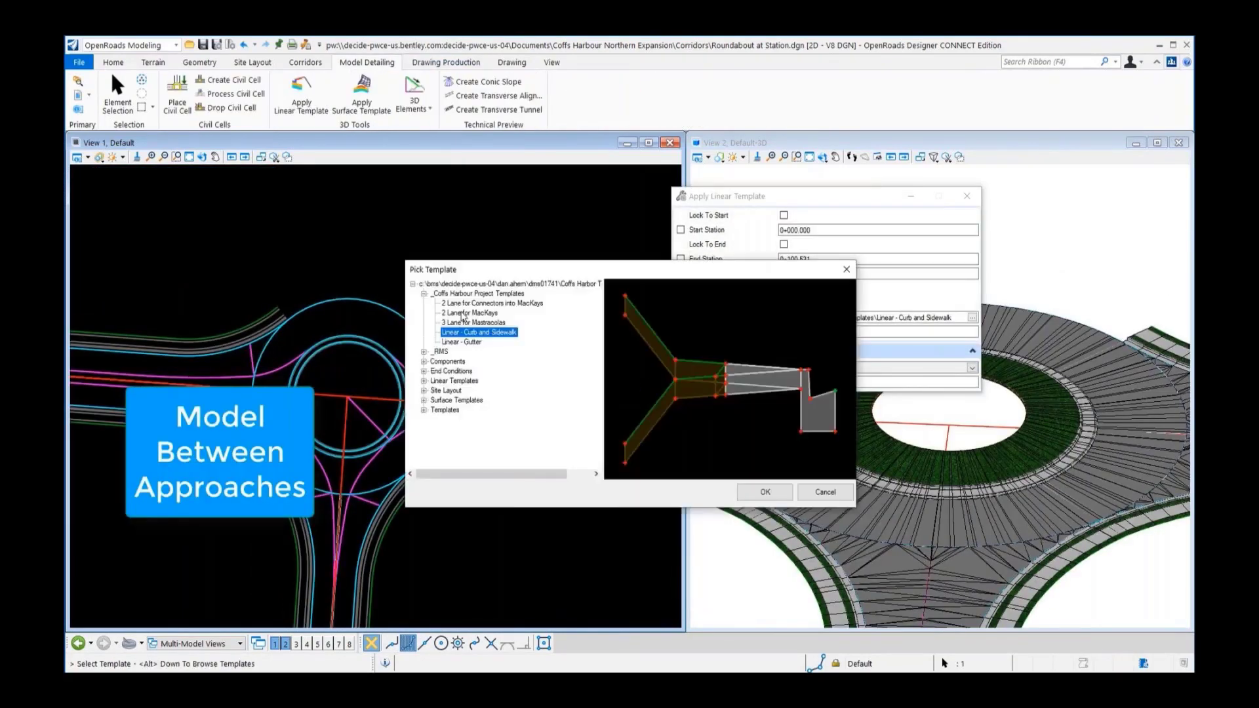
pyautogui.press('Return')
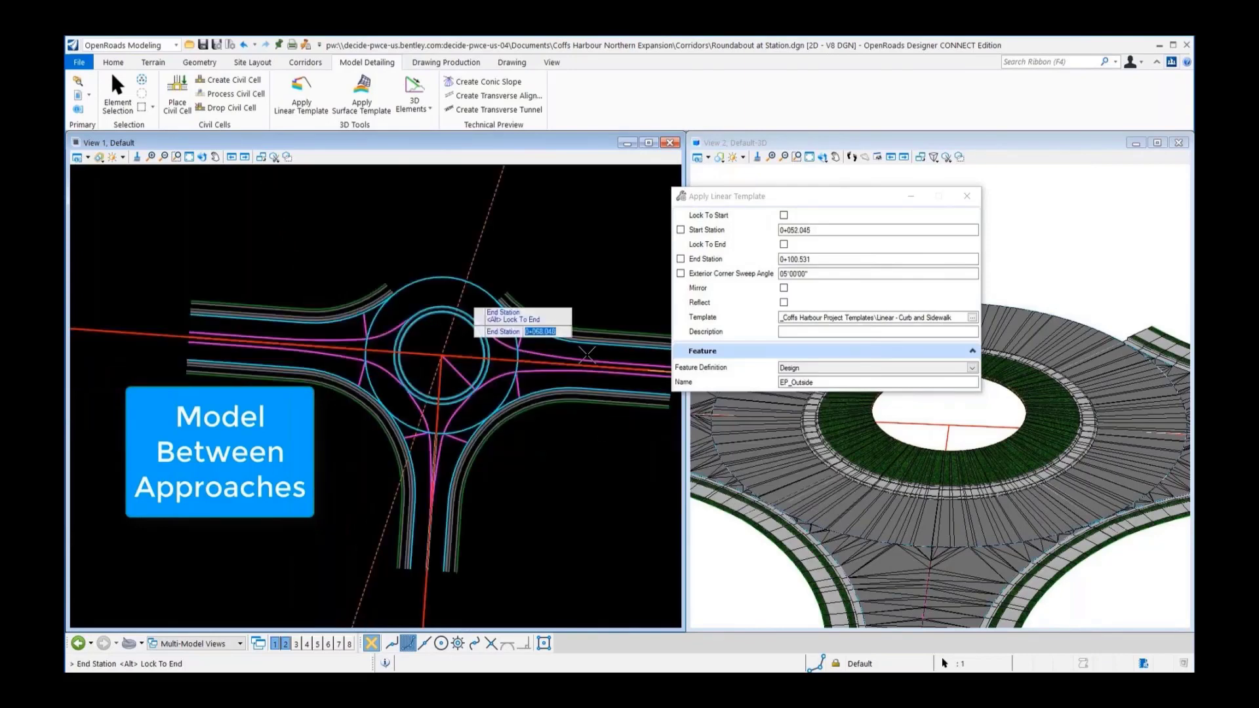
pyautogui.click(587, 355)
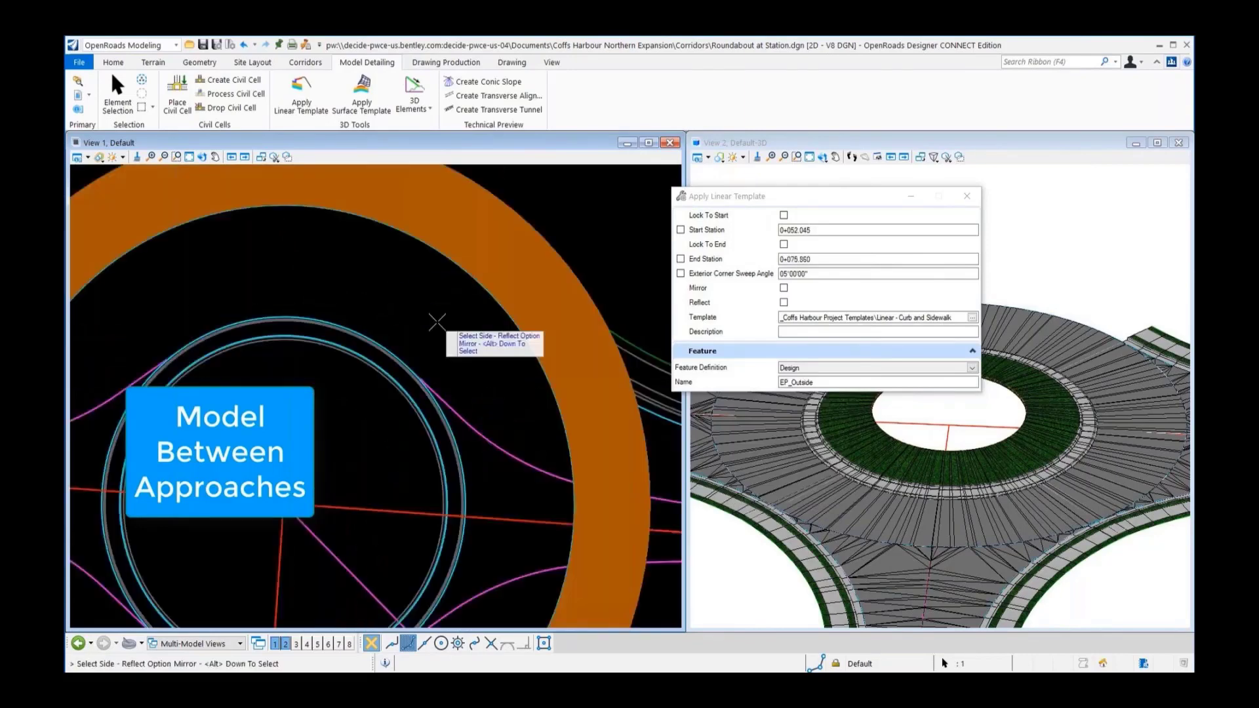
pyautogui.click(437, 322)
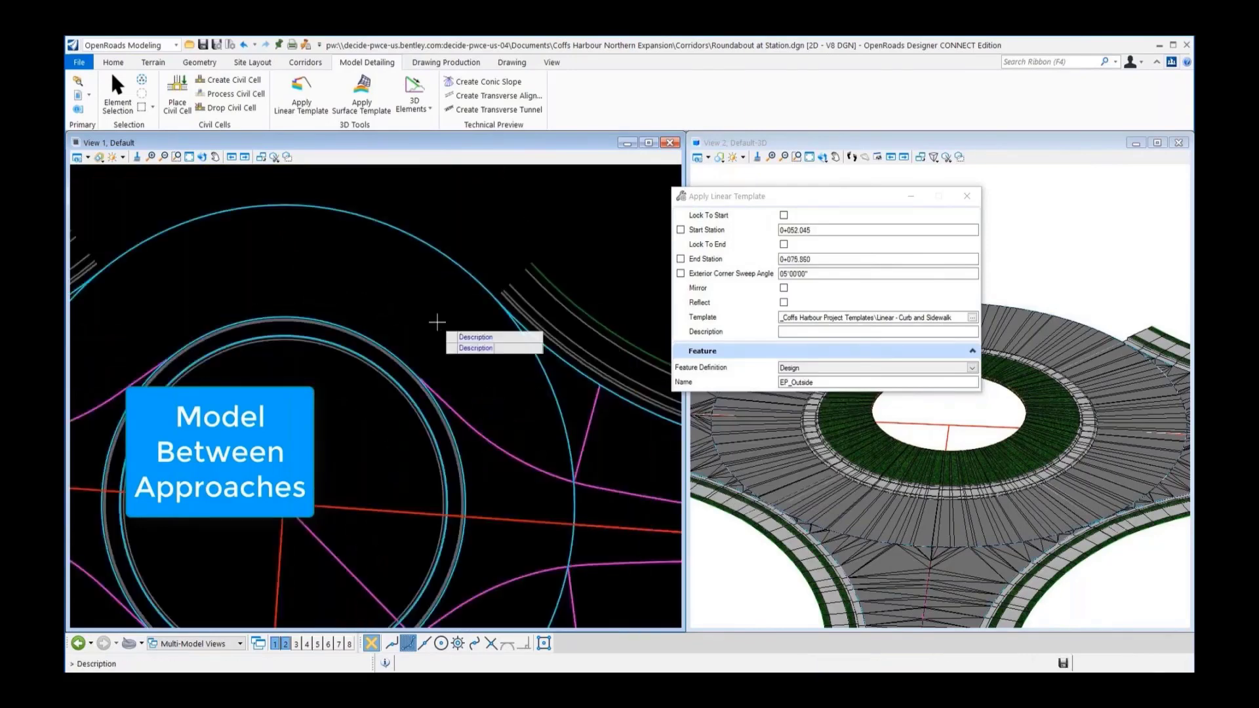
pyautogui.click(437, 322)
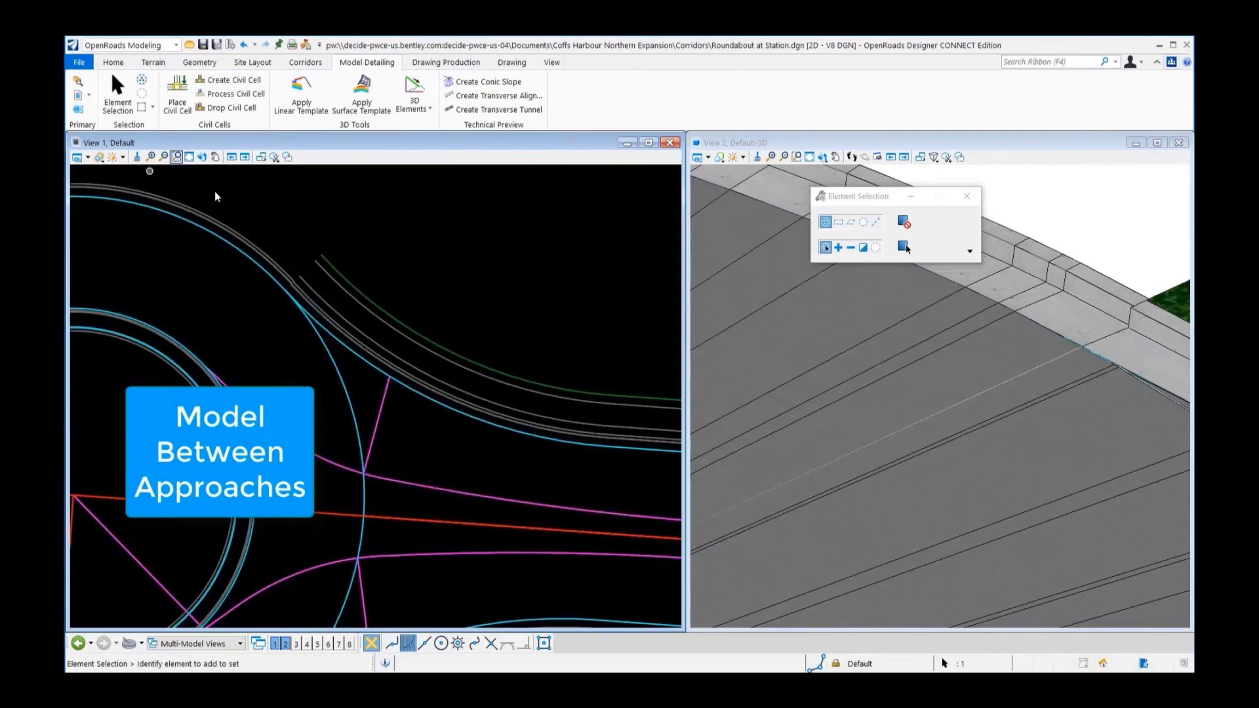
# Step: Replace the Approach /NoPave linear templates along the eastern approach's edges with the project's Linear - Curb and Sidewalk template to remove the footpaths
pyautogui.click(346, 242)
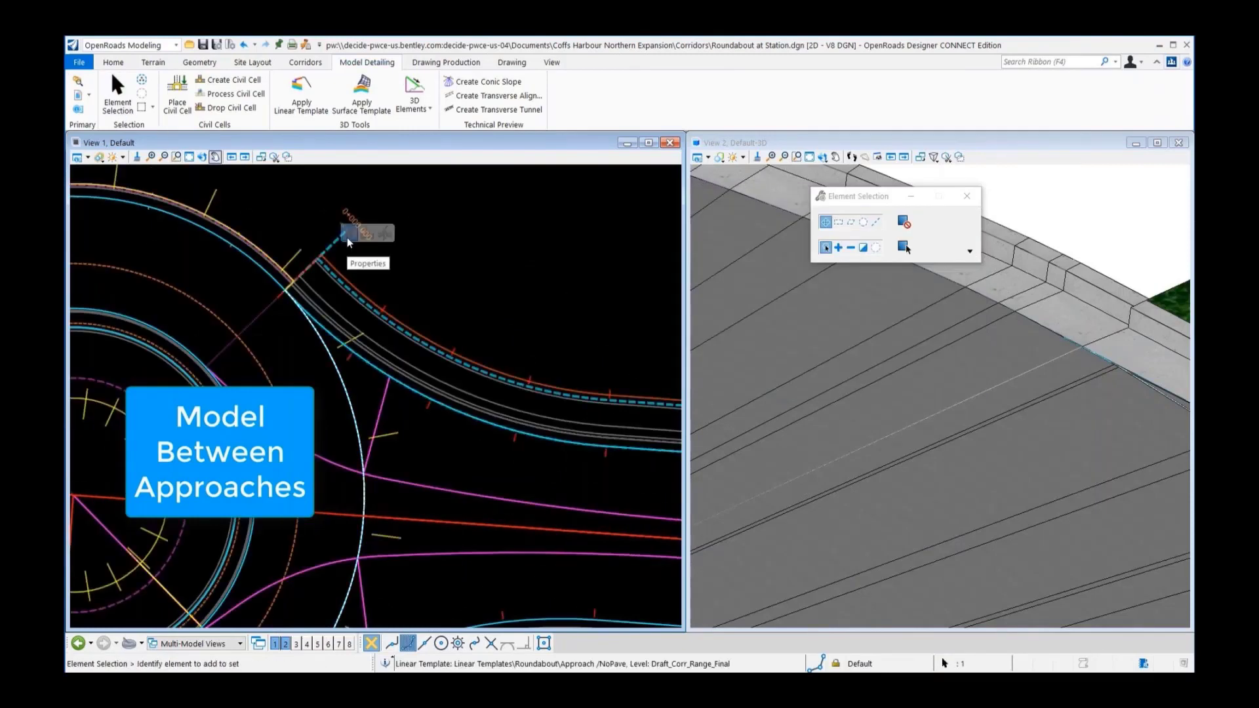
pyautogui.click(348, 236)
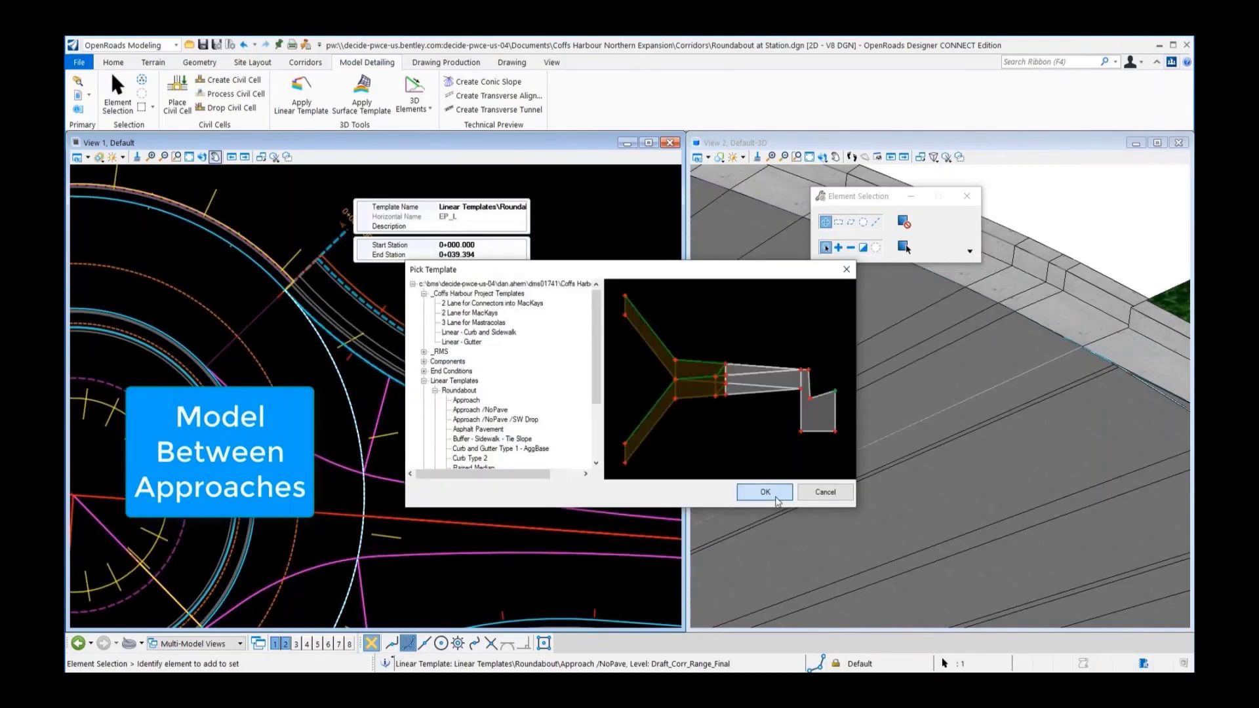
pyautogui.click(764, 492)
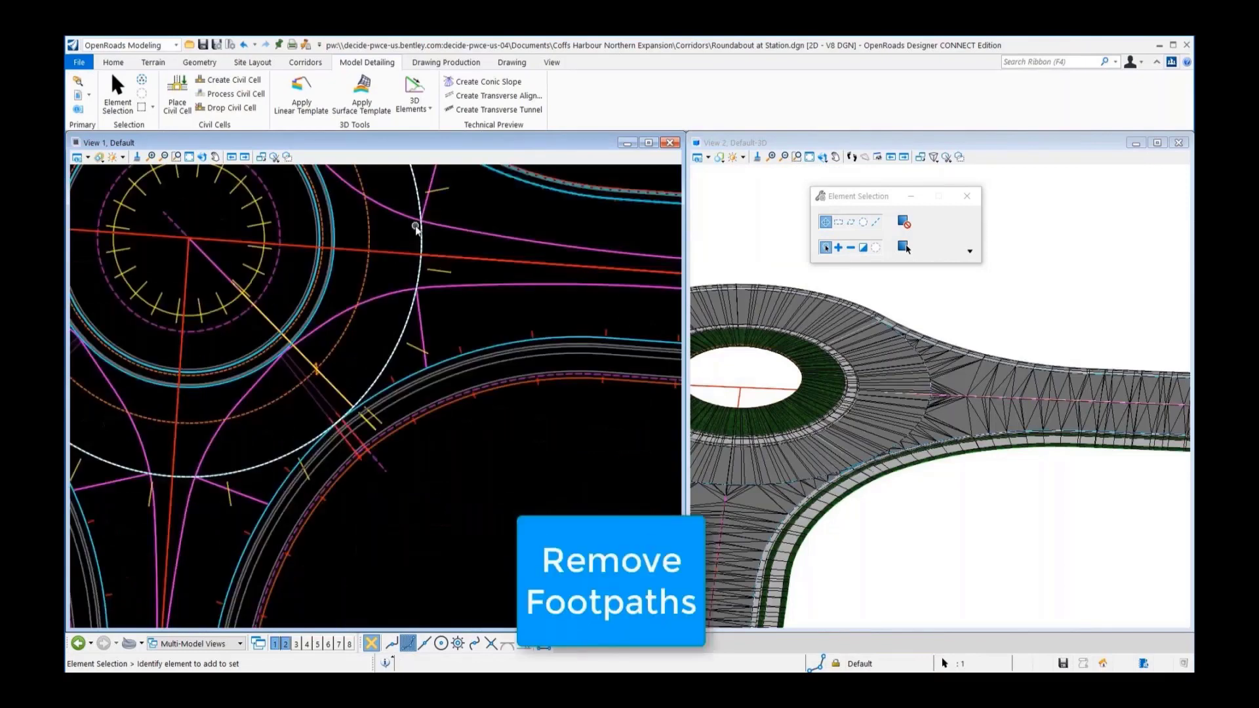
pyautogui.click(630, 371)
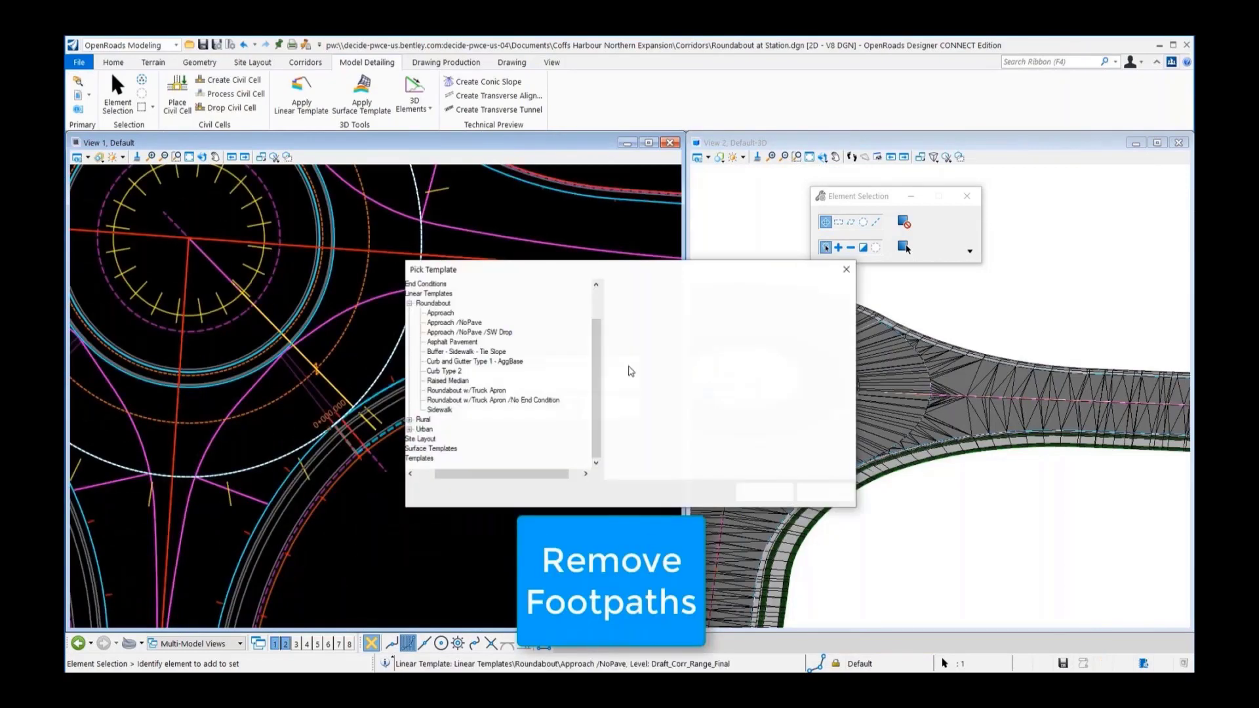
pyautogui.click(461, 332)
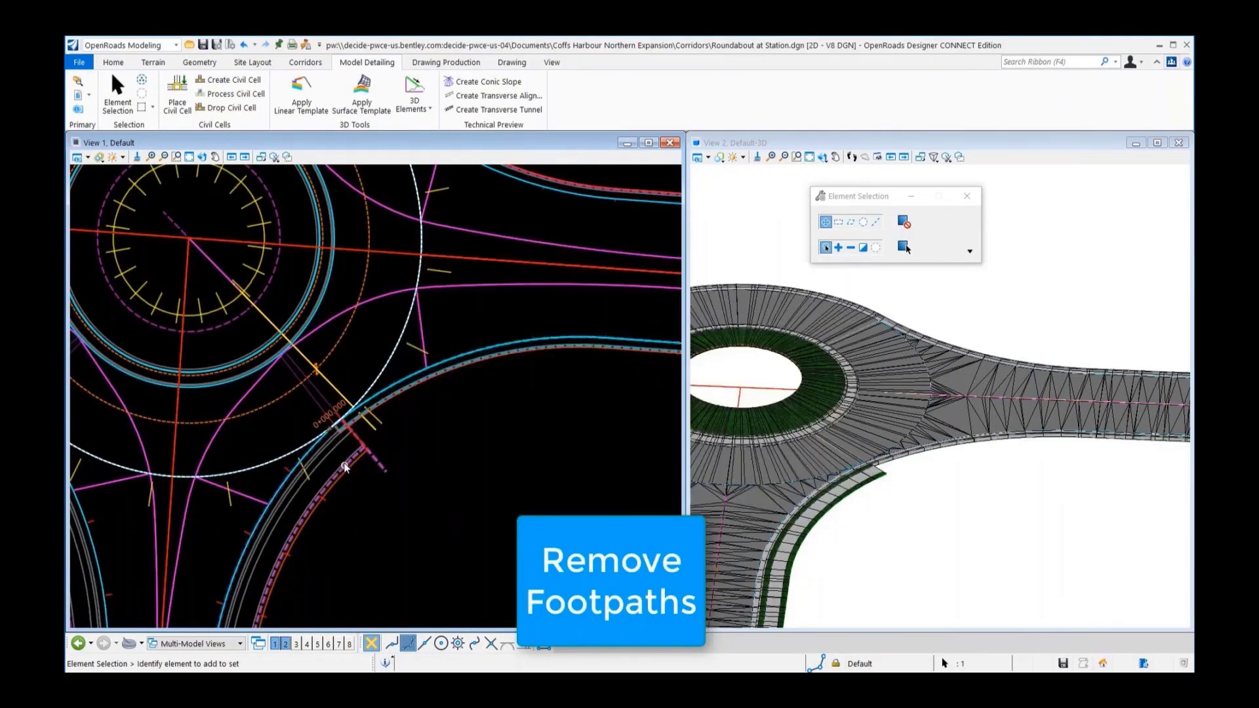
pyautogui.click(345, 467)
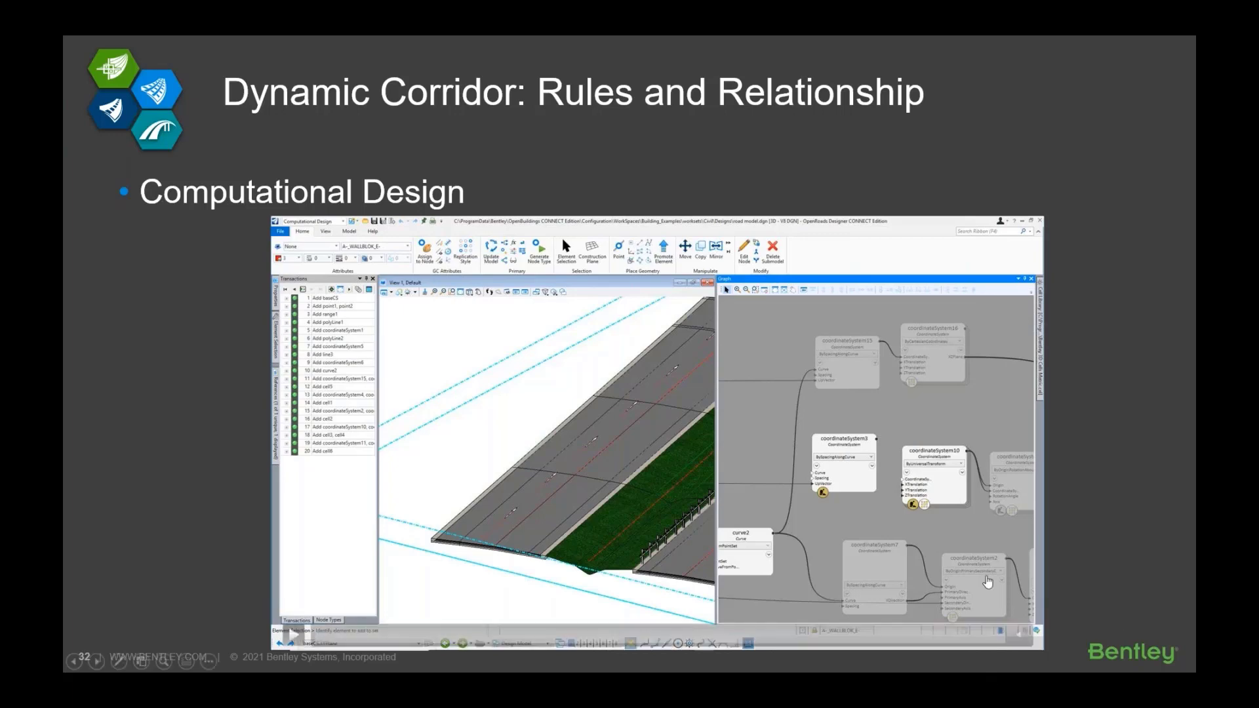
pyautogui.click(1016, 577)
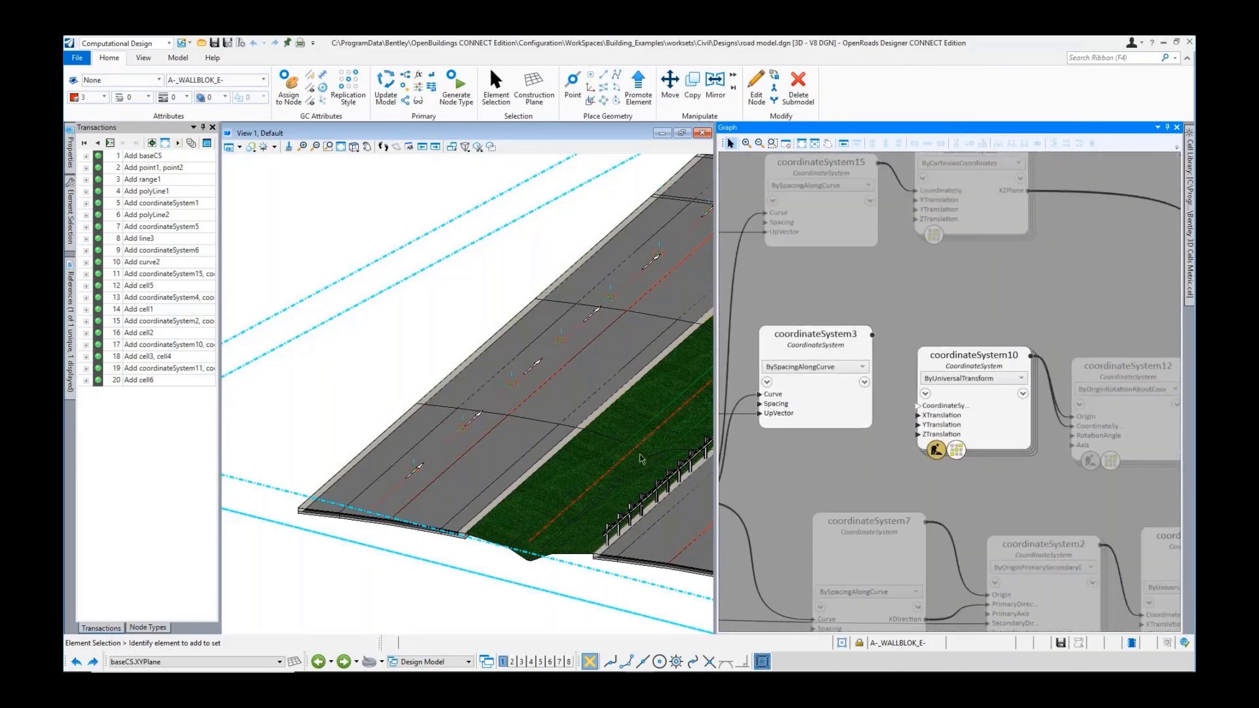
# Step: Wire the output of coordinateSystem3 to the CoordinateSystem input of coordinateSystem10
pyautogui.scroll(2, 400, 488)
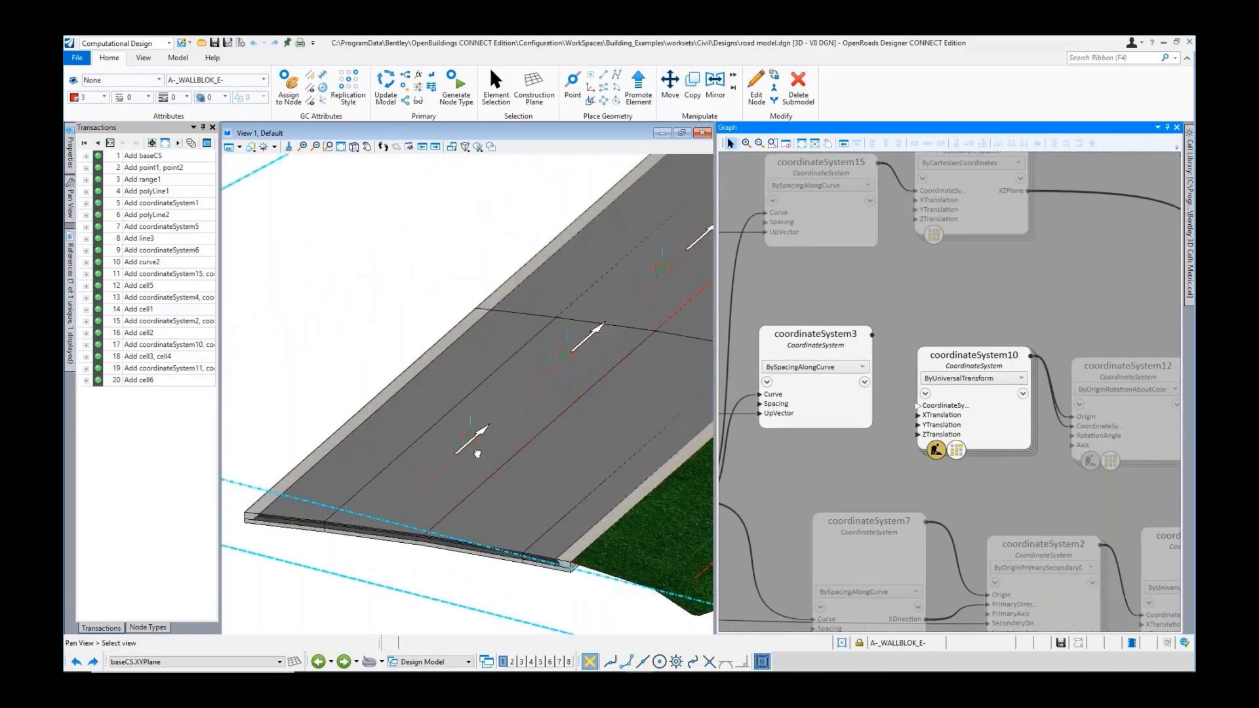
pyautogui.click(872, 335)
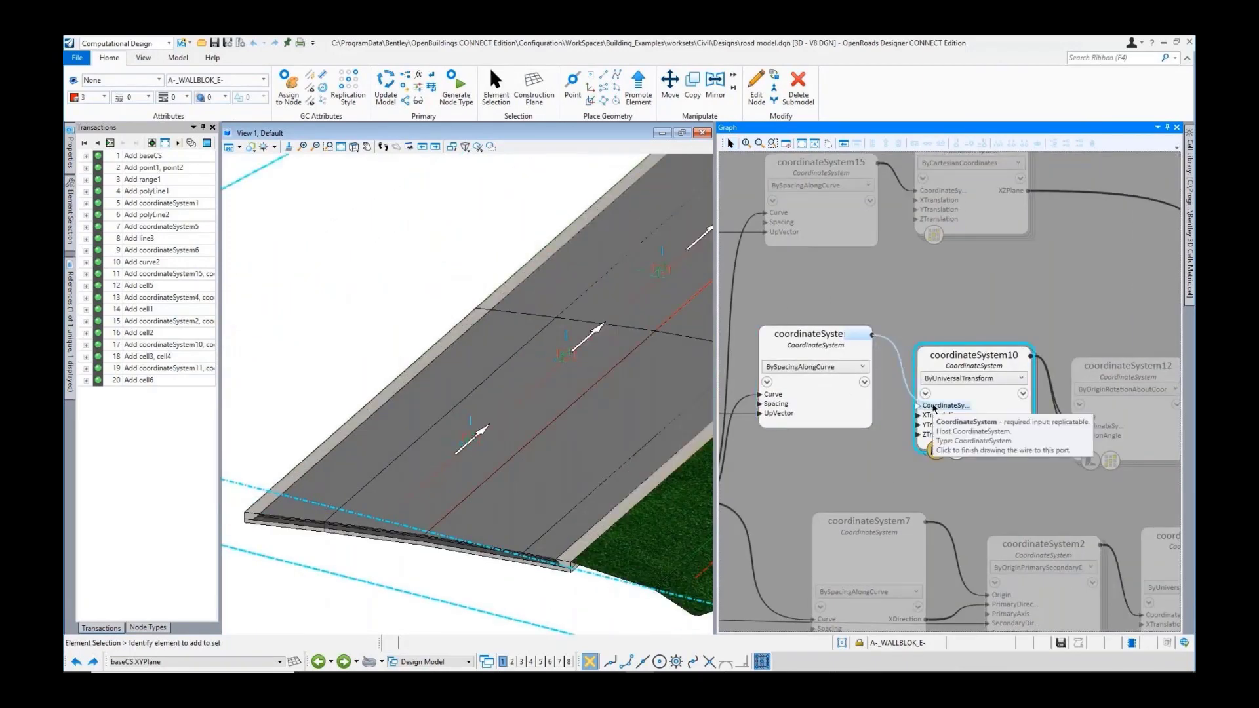
pyautogui.click(933, 407)
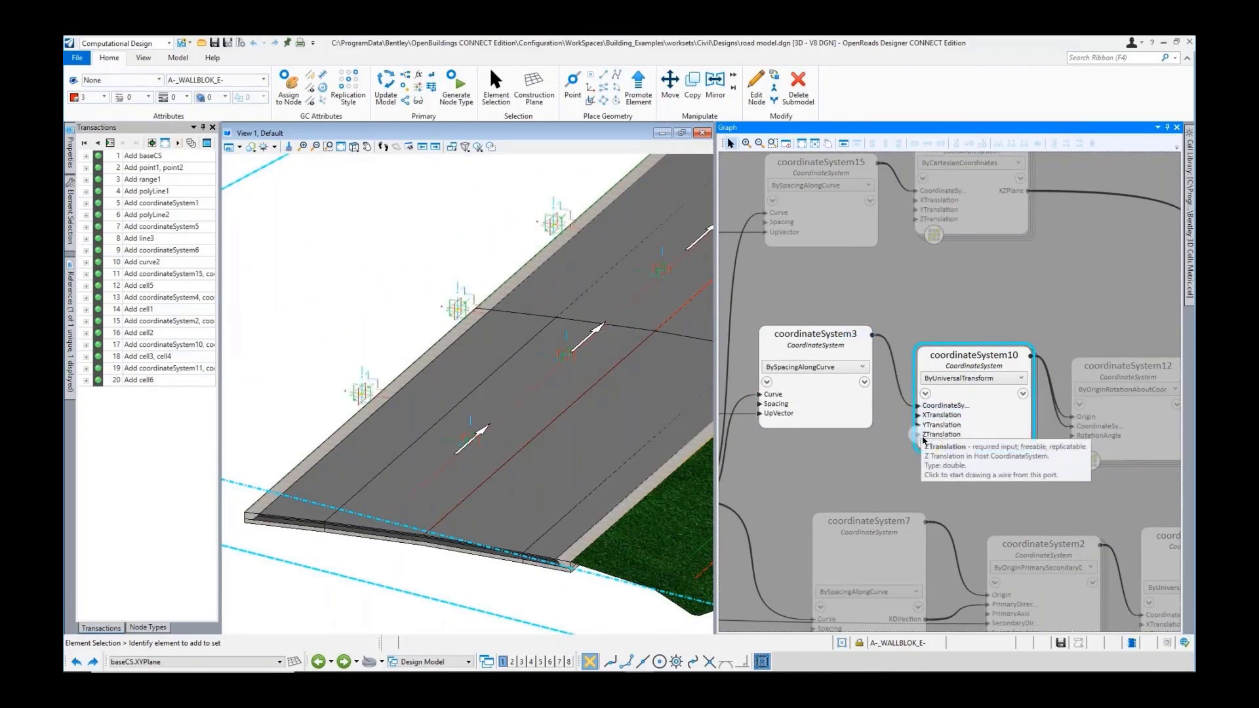
# Step: Wire the output of coordinateSystem12 to the Placement input of cell3 to place the barrier cells along the road edge
pyautogui.scroll(-2, 1095, 494)
pyautogui.moveTo(1096, 494); pyautogui.dragTo(798, 500, button='middle')
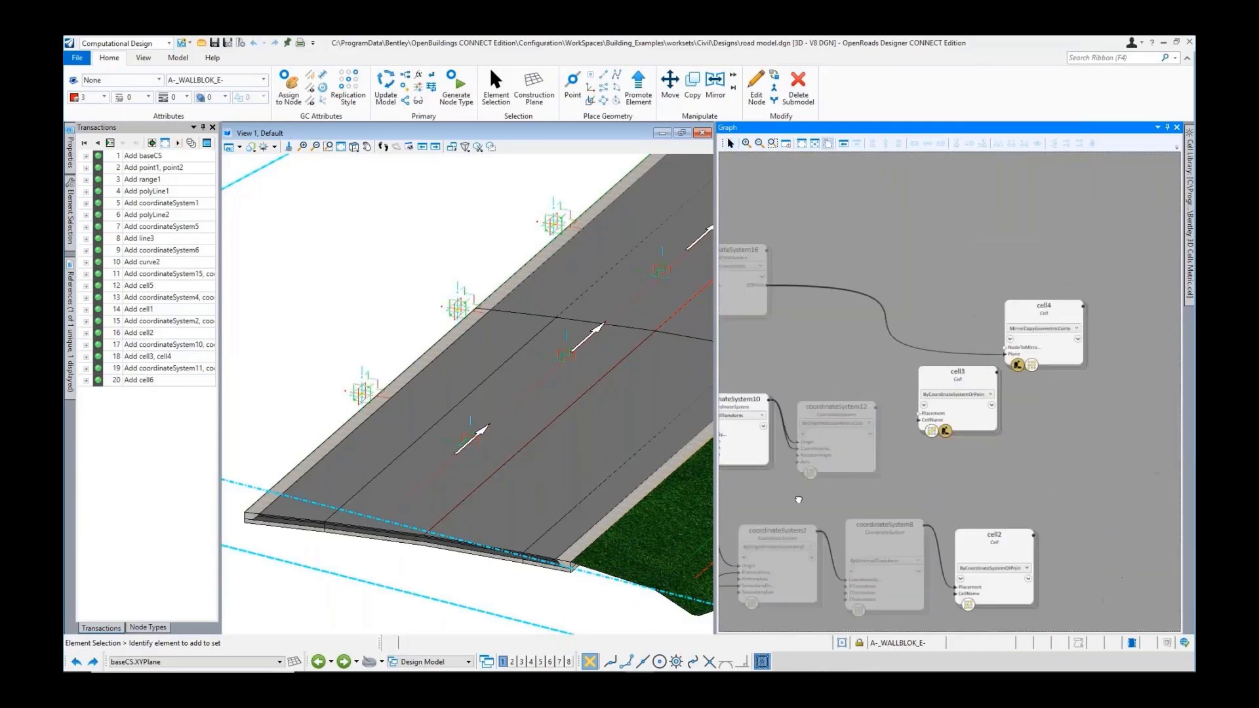
pyautogui.scroll(1, 905, 479)
pyautogui.scroll(1, 905, 479)
pyautogui.moveTo(840, 381); pyautogui.dragTo(919, 392)
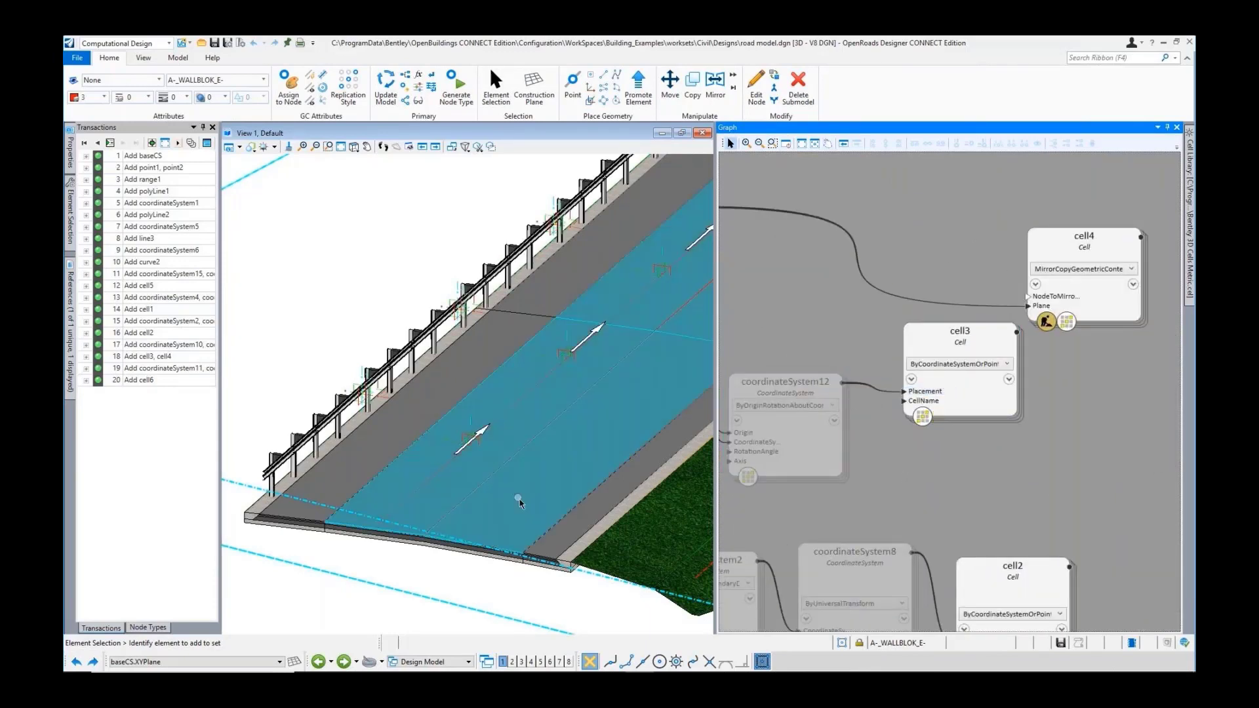
# Step: Wire the output of cell3 to the NodeToMirror input of cell4 to mirror the barrier cells to the road's opposite edge
pyautogui.keyDown('shift'); pyautogui.moveTo(442, 588); pyautogui.dragTo(436, 562, button='middle'); pyautogui.keyUp('shift')
pyautogui.moveTo(1043, 414); pyautogui.dragTo(992, 461, button='middle')
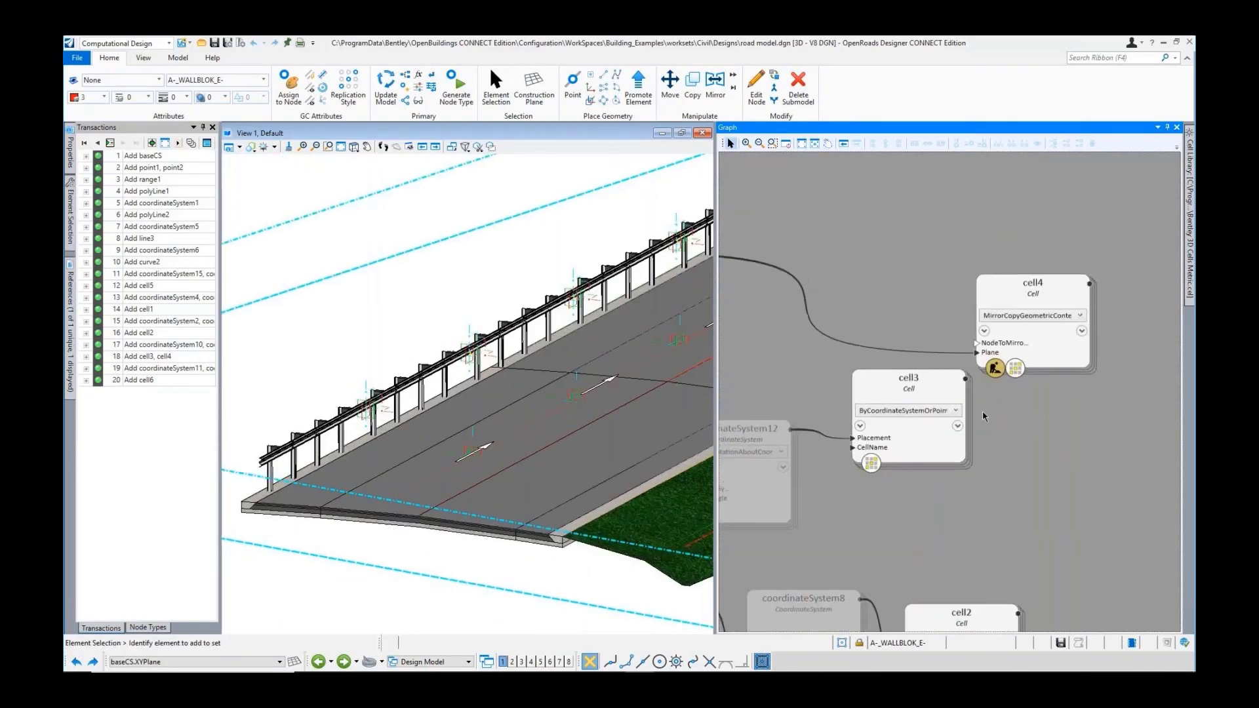
pyautogui.moveTo(965, 378); pyautogui.dragTo(977, 343)
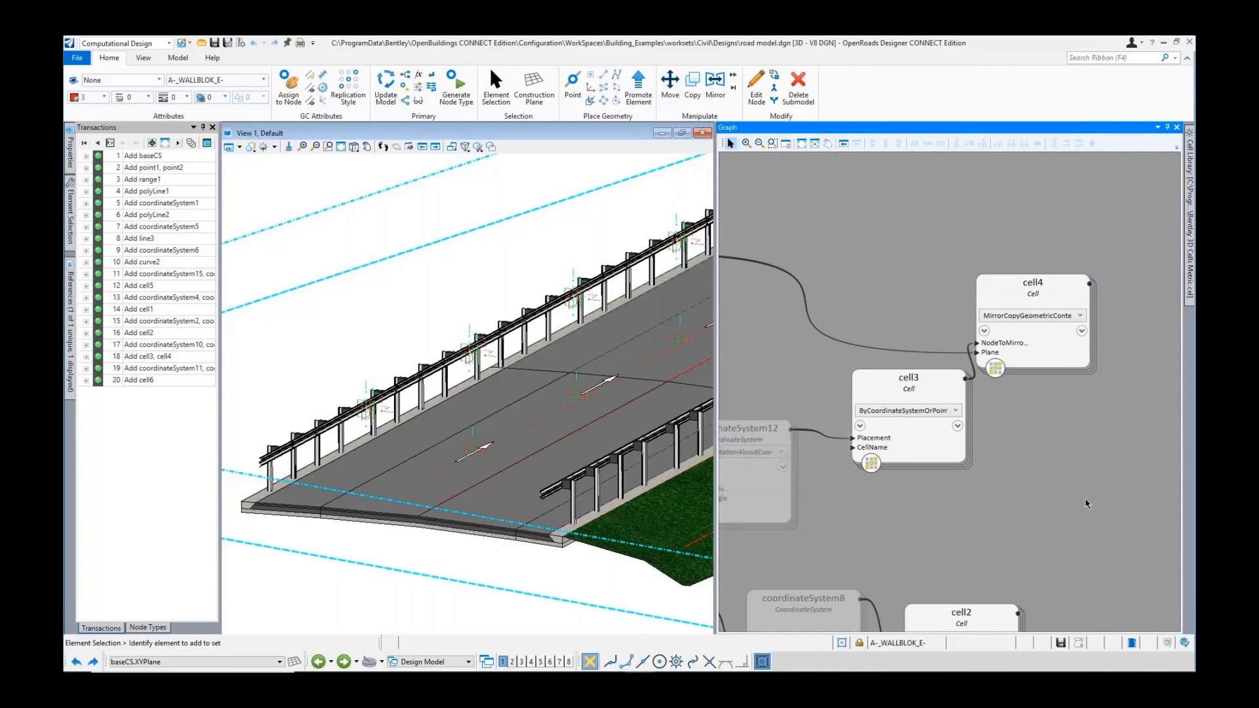
pyautogui.scroll(-1, 969, 499)
pyautogui.scroll(-1, 525, 453)
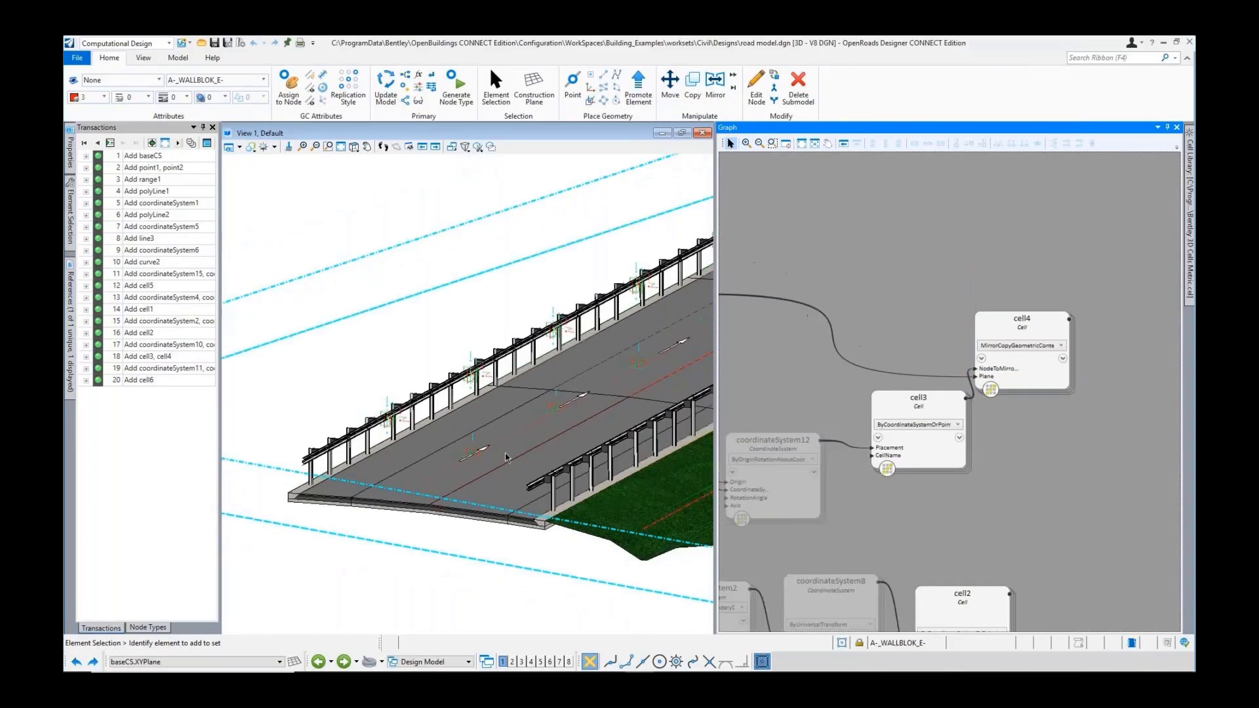
pyautogui.keyDown('shift'); pyautogui.moveTo(662, 400); pyautogui.dragTo(479, 452, button='middle'); pyautogui.keyUp('shift')
pyautogui.scroll(-1, 618, 444)
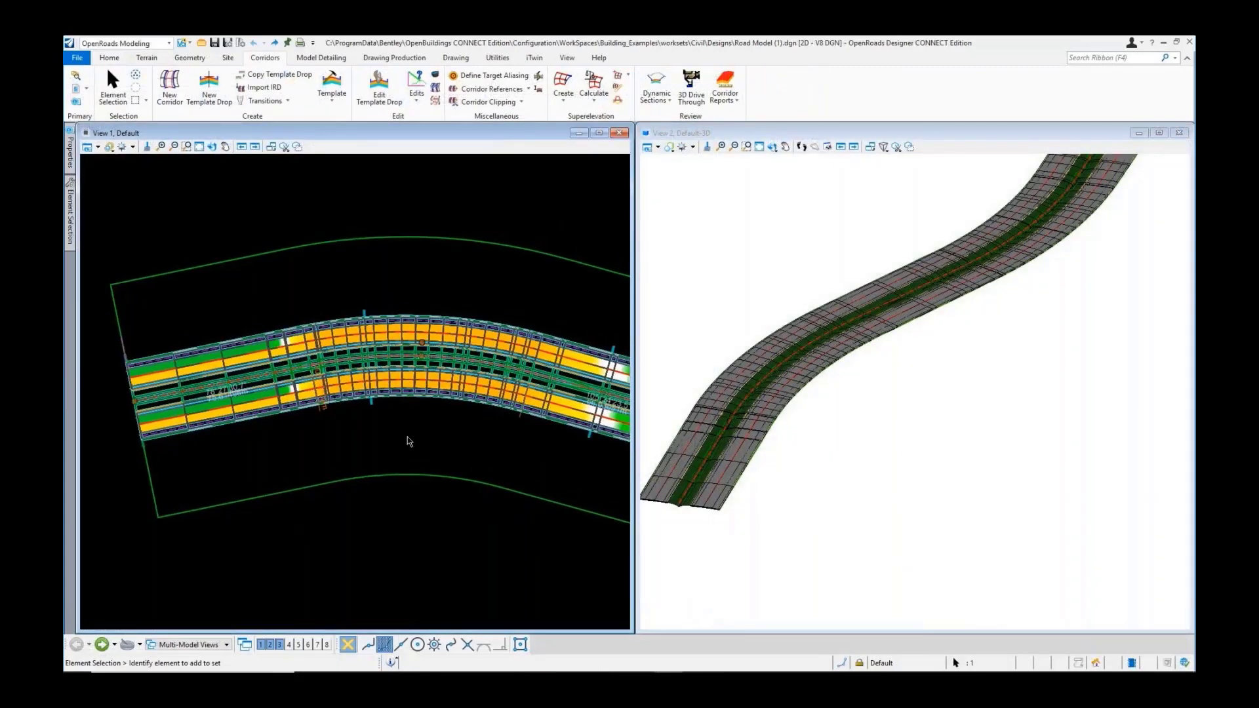
# Step: In Road Model (1).dgn, select the SOPGeomBL corridor and shift its alignment outward at the bend in the plan view
pyautogui.click(398, 387)
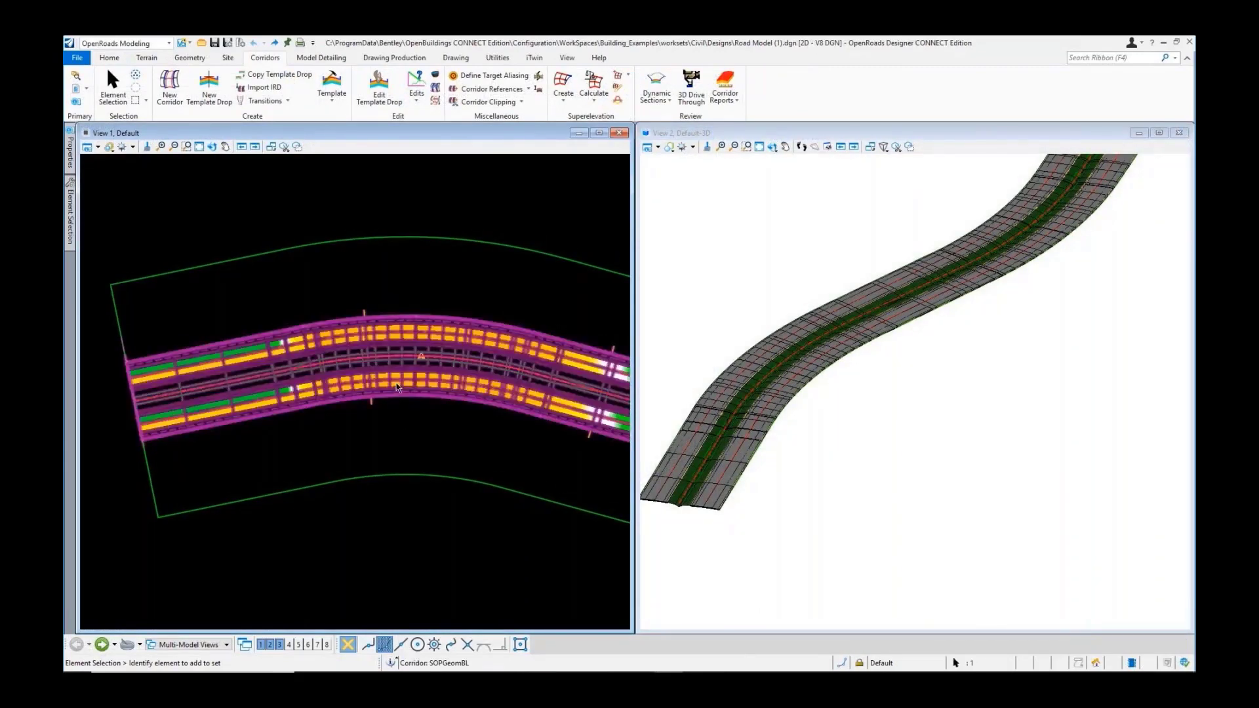
pyautogui.moveTo(422, 342); pyautogui.dragTo(423, 297)
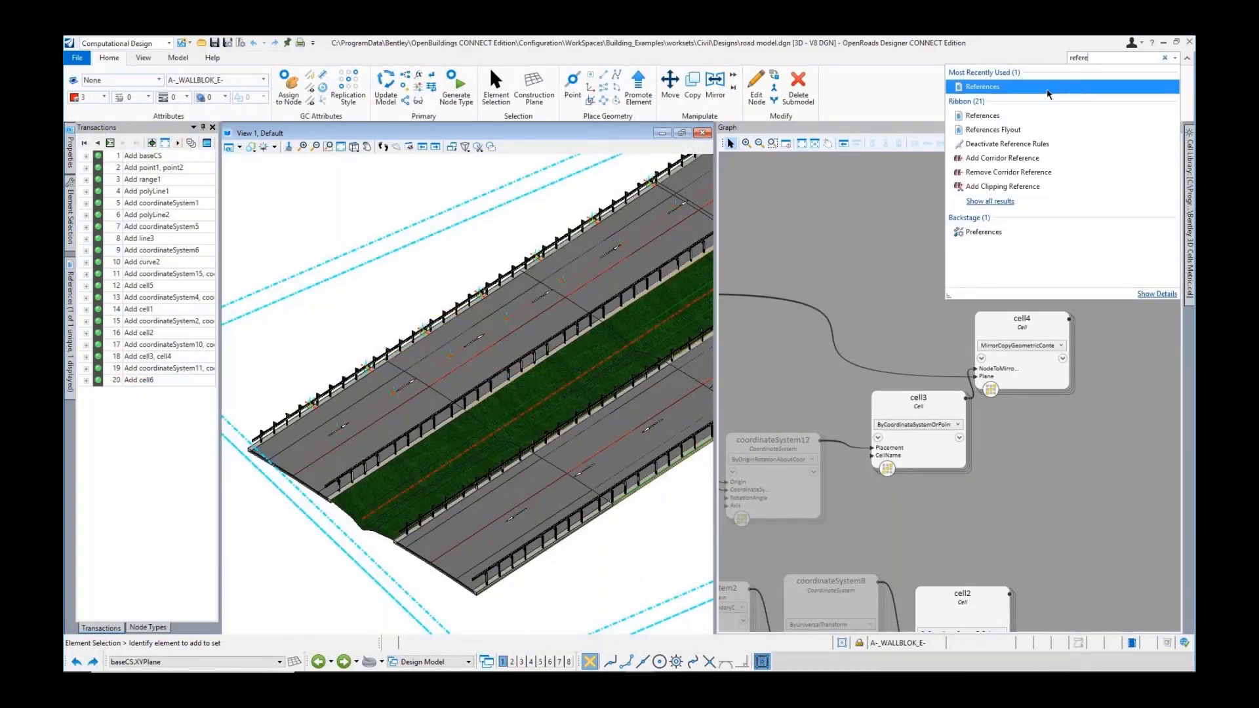
# Step: Back in road model.dgn, reload the changed Road Model (1).dgn reference through the References manager
pyautogui.moveTo(1047, 95)
pyautogui.click(990, 124)
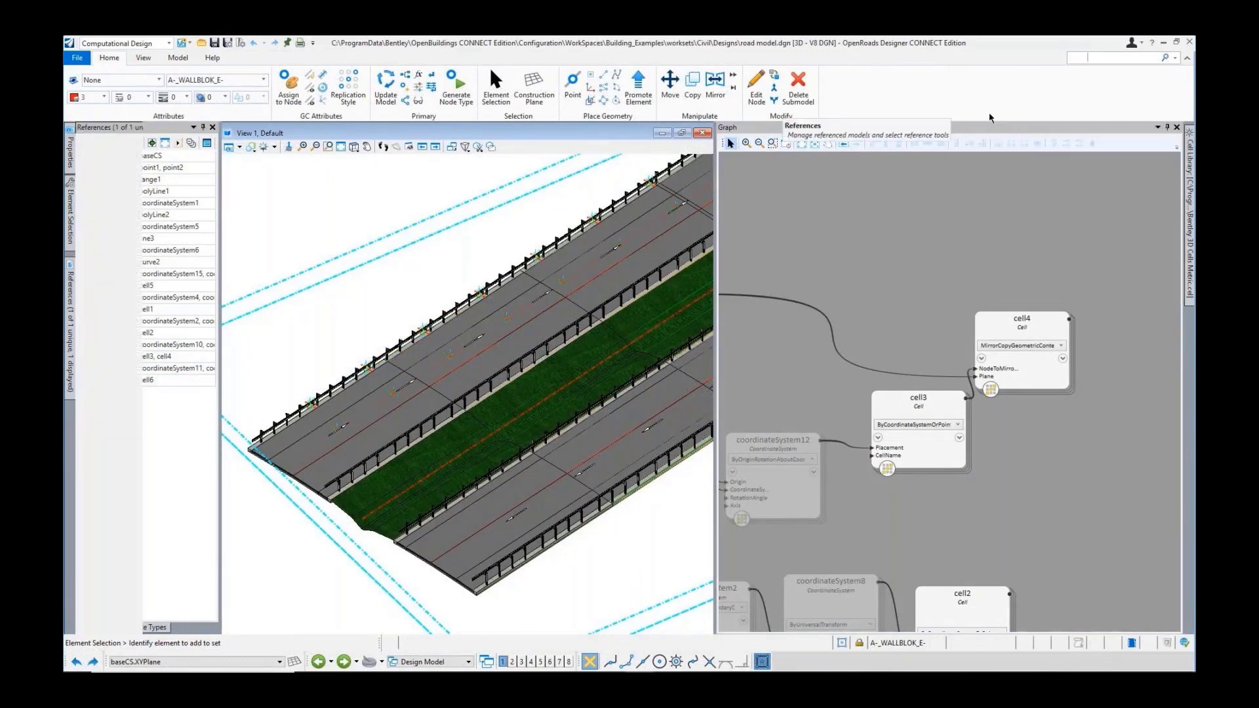
pyautogui.moveTo(109, 202)
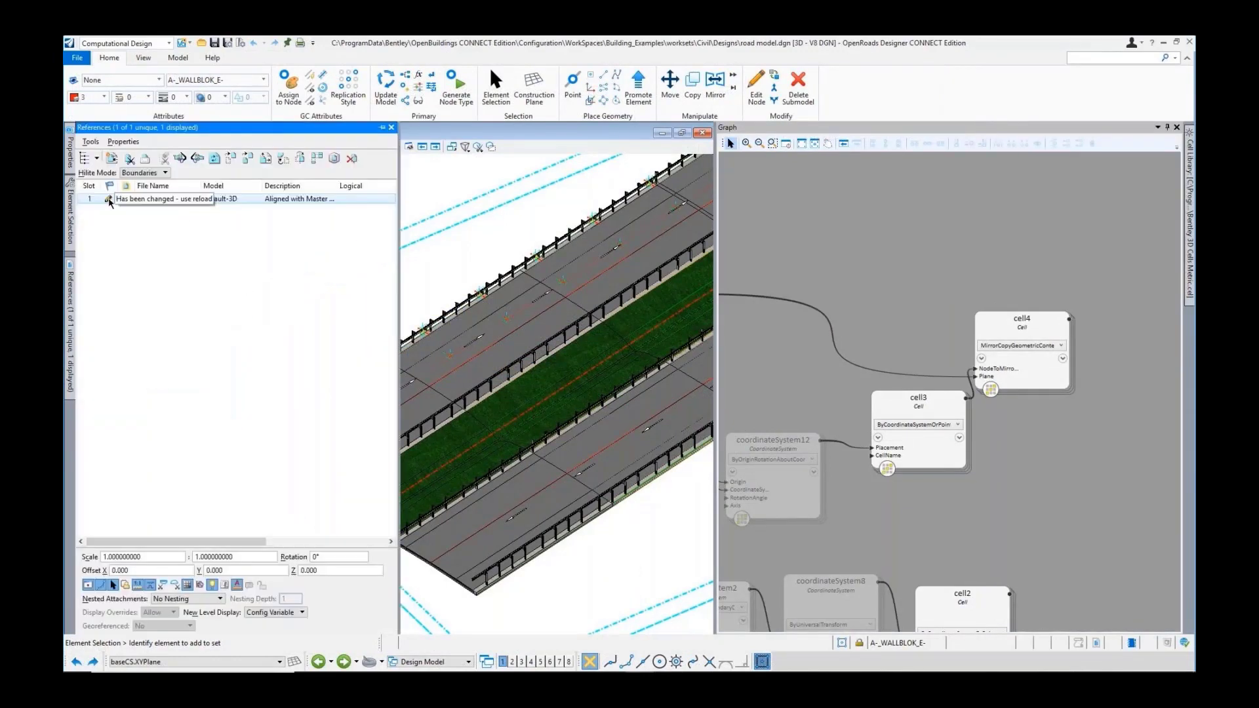
pyautogui.click(109, 202)
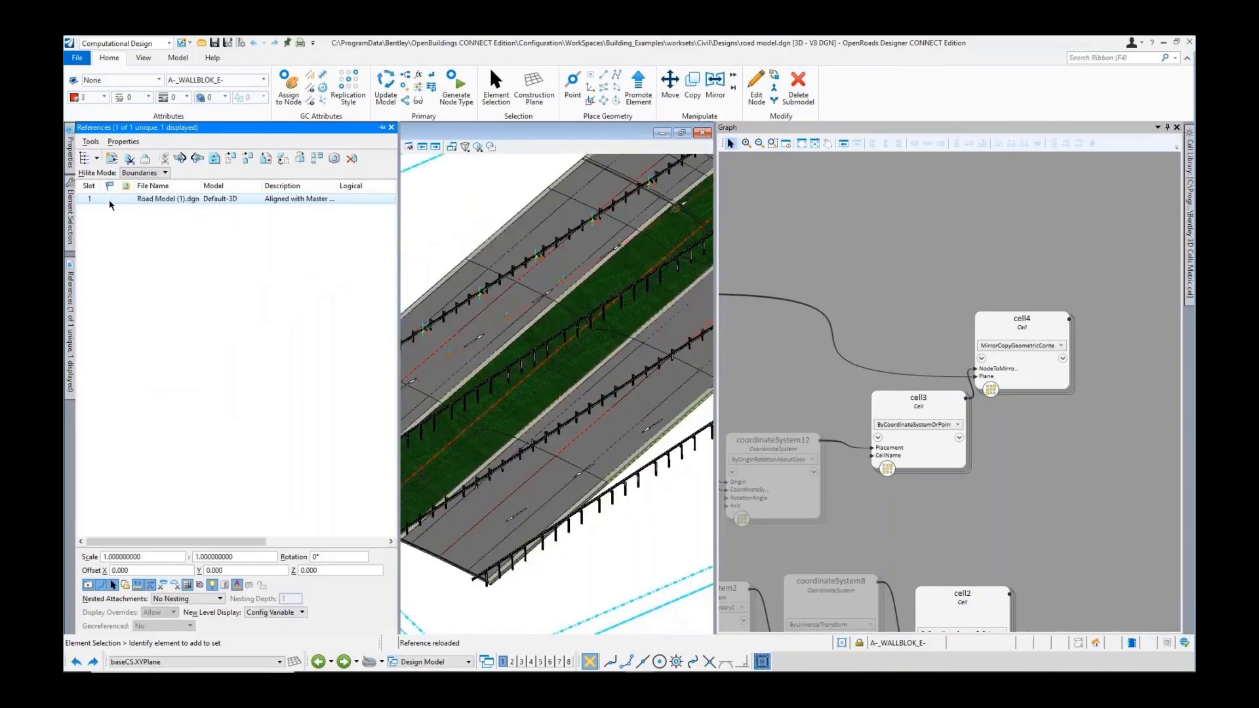
pyautogui.click(414, 267)
# Step: Update the entire GC model to realign the barrier cells with the modified corridor, and inspect them along the road
pyautogui.moveTo(415, 268); pyautogui.dragTo(489, 406, button='middle')
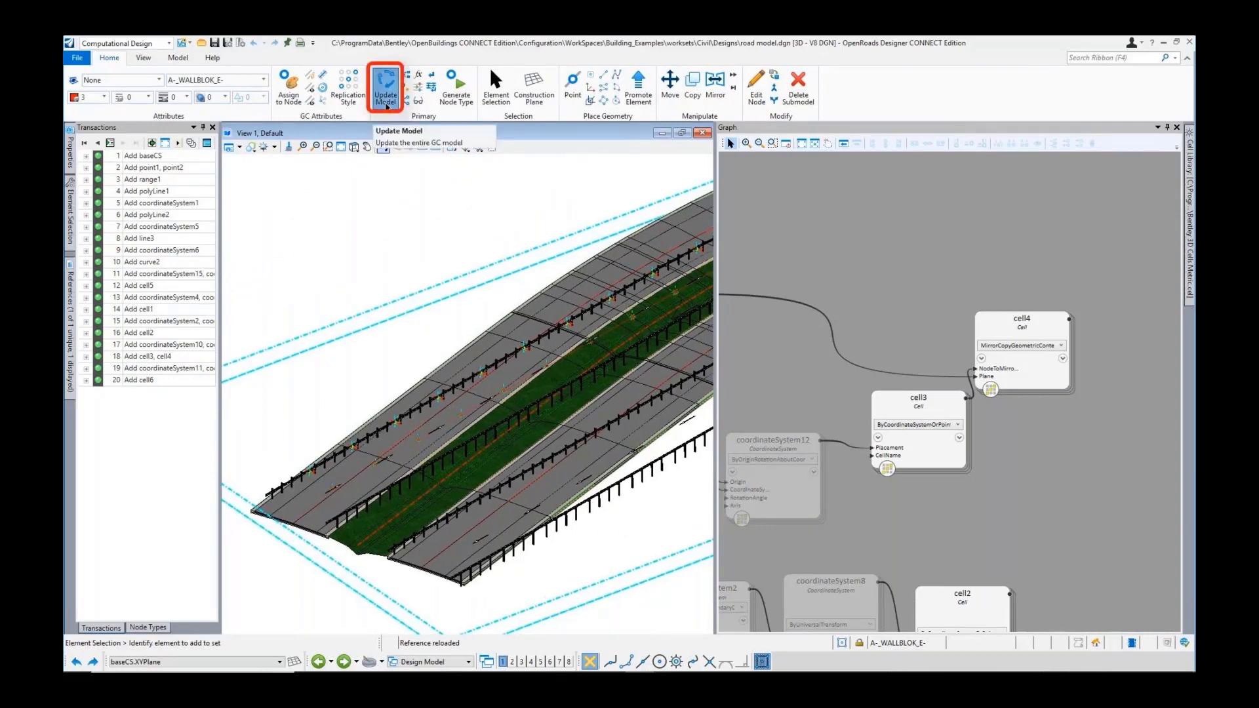
pyautogui.click(386, 104)
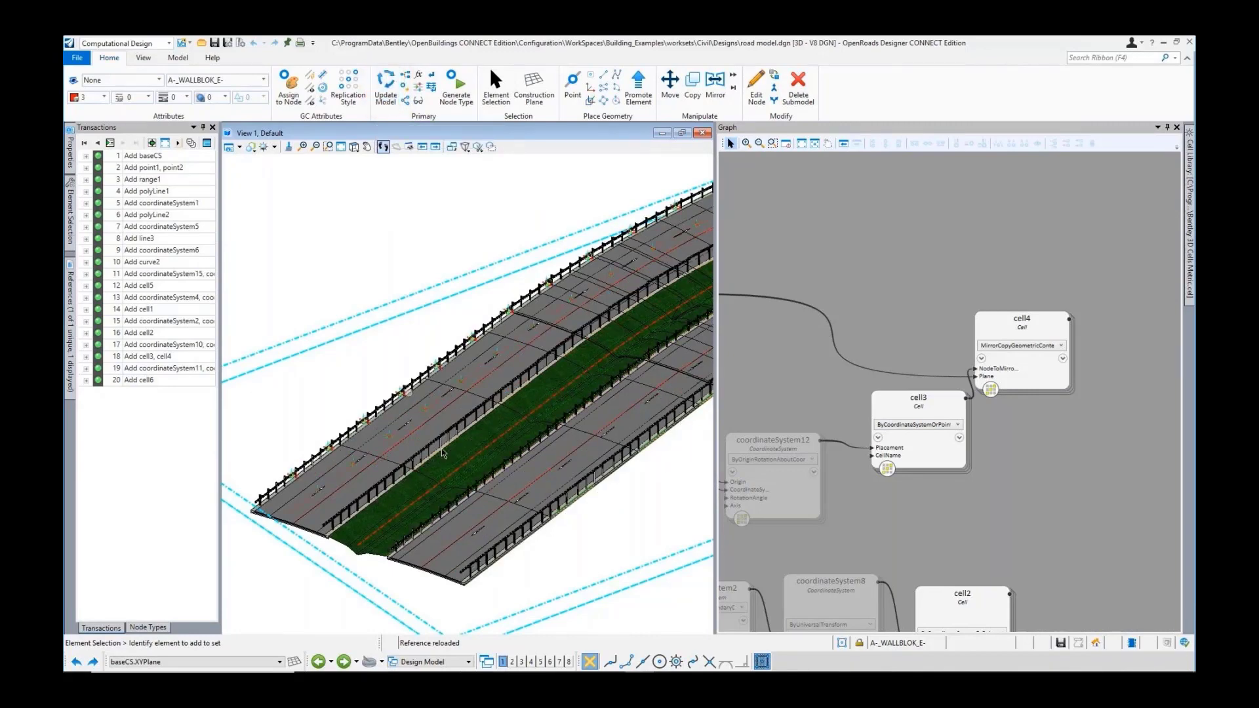
pyautogui.scroll(-2, 645, 446)
pyautogui.moveTo(651, 421); pyautogui.dragTo(426, 478, button='middle')
pyautogui.moveTo(566, 337); pyautogui.dragTo(332, 396, button='middle')
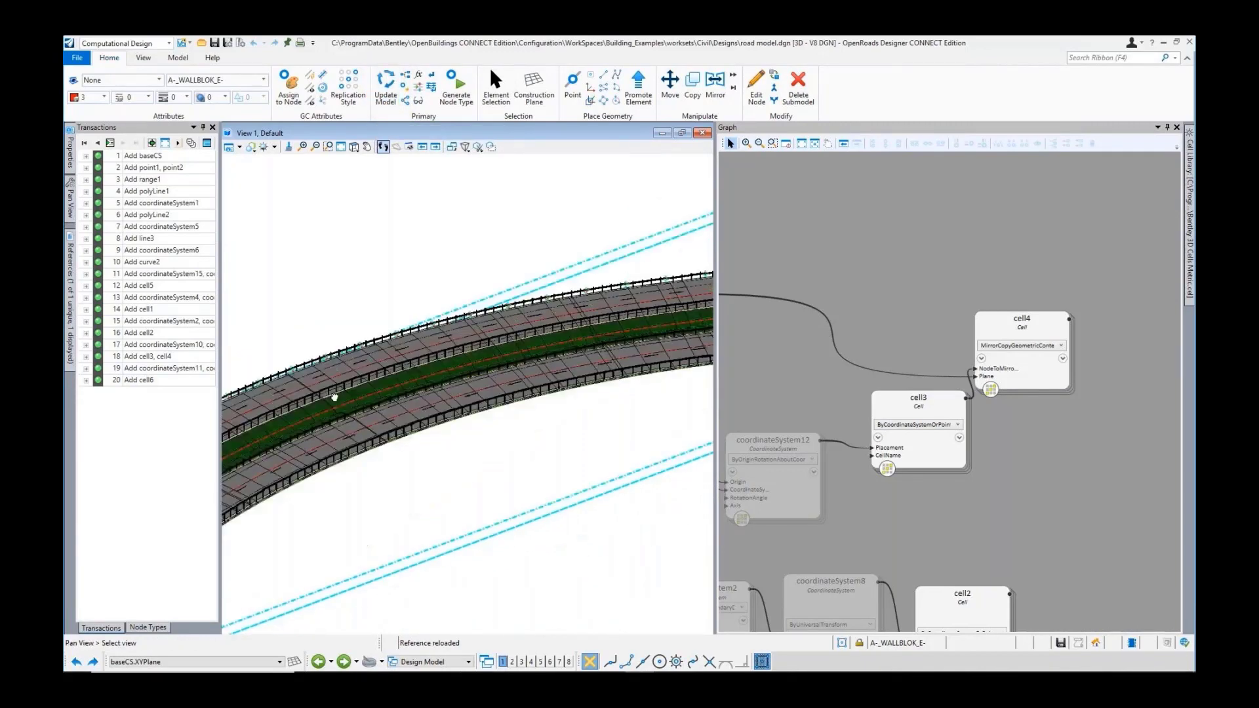
pyautogui.moveTo(619, 320); pyautogui.dragTo(337, 382, button='middle')
pyautogui.moveTo(630, 263); pyautogui.dragTo(439, 366, button='middle')
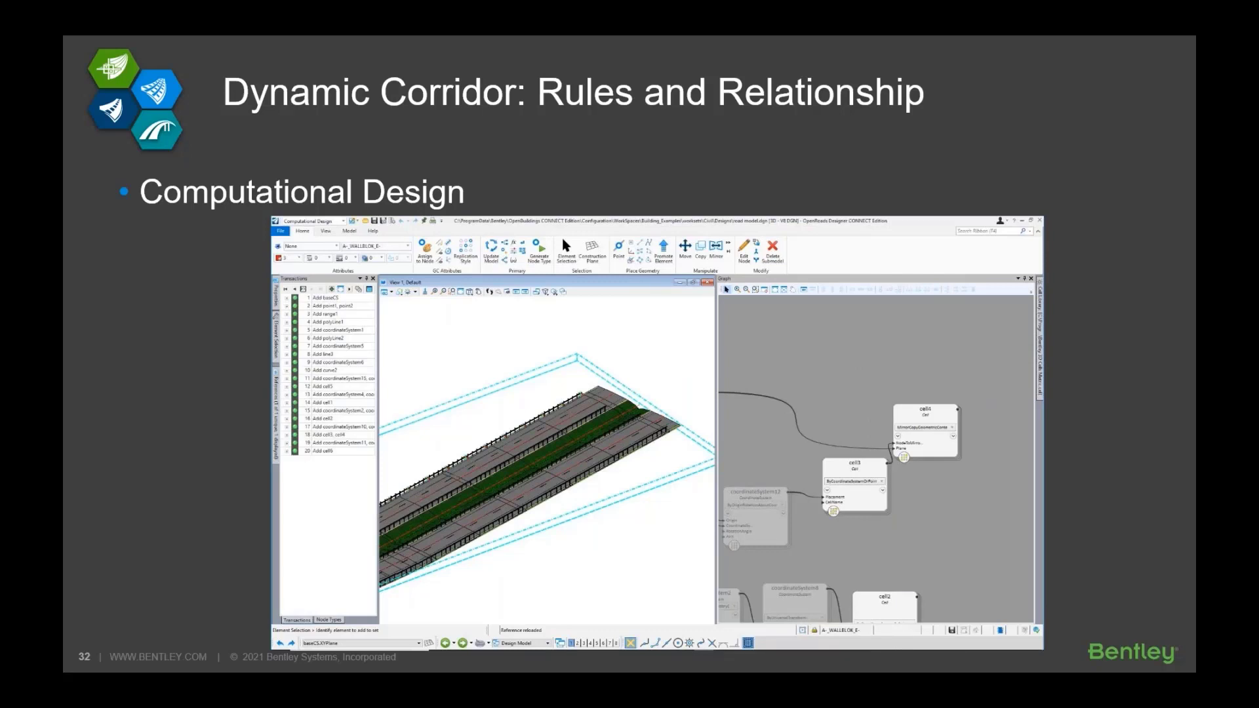
pyautogui.press('Right')
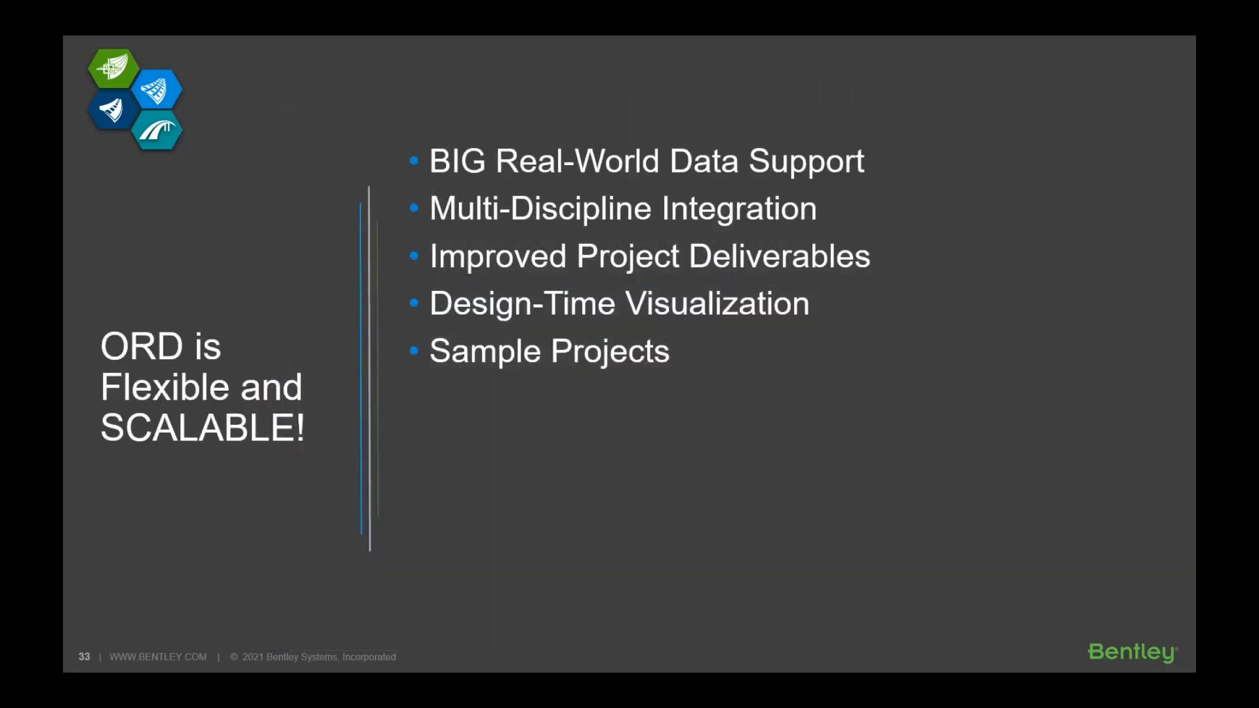